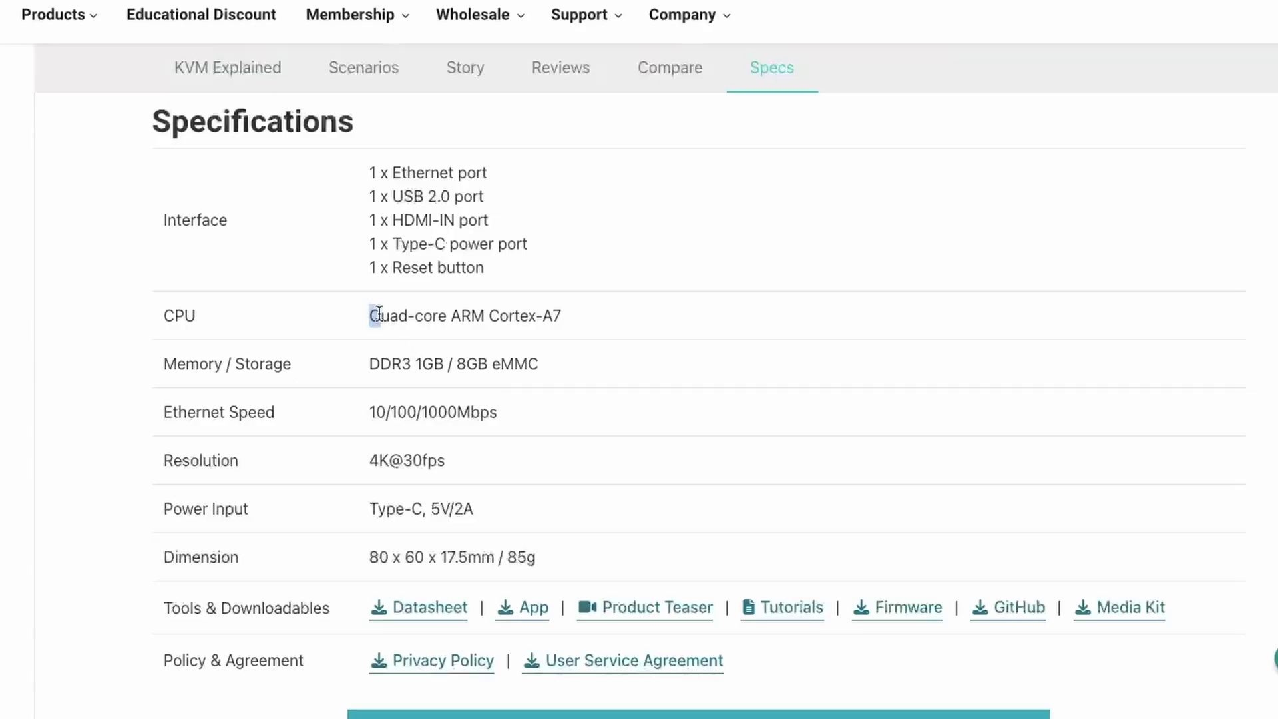
Highlight the CPU, memory, storage, 10/100/1000Mbps Ethernet and 4K@30fps specs, then clear the highlight
drag(385, 312, 567, 321)
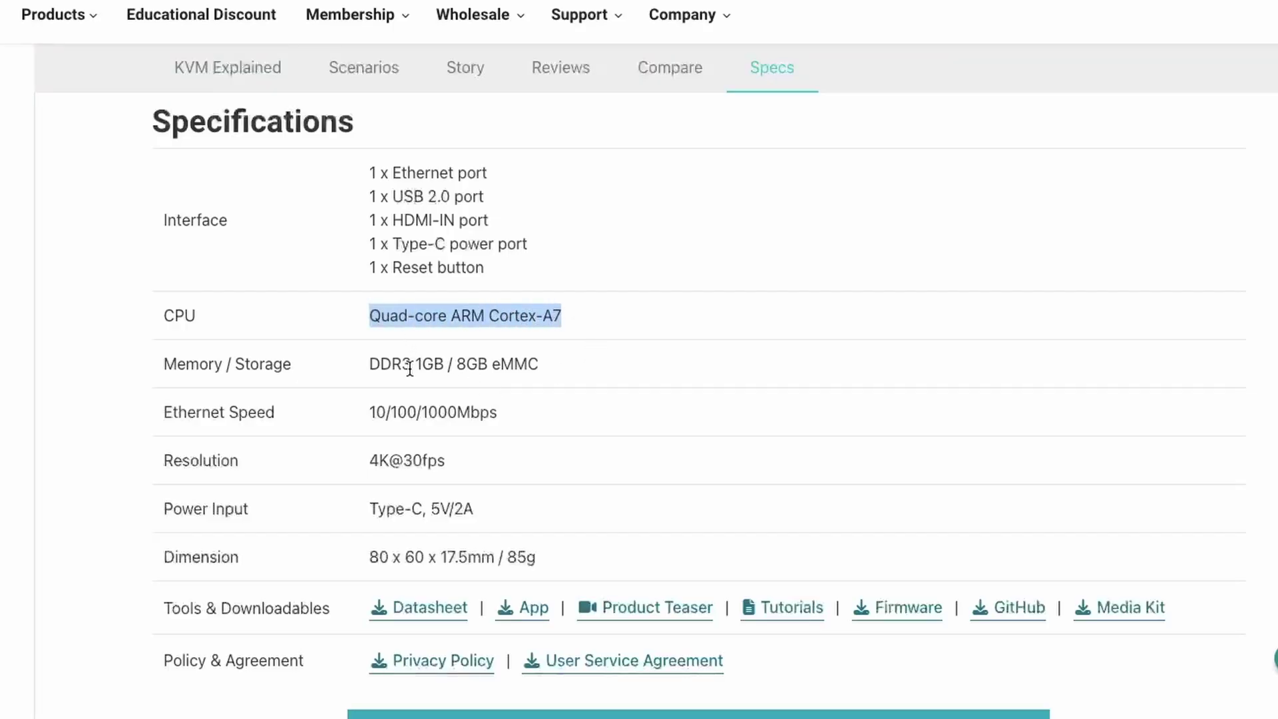
drag(371, 364, 667, 379)
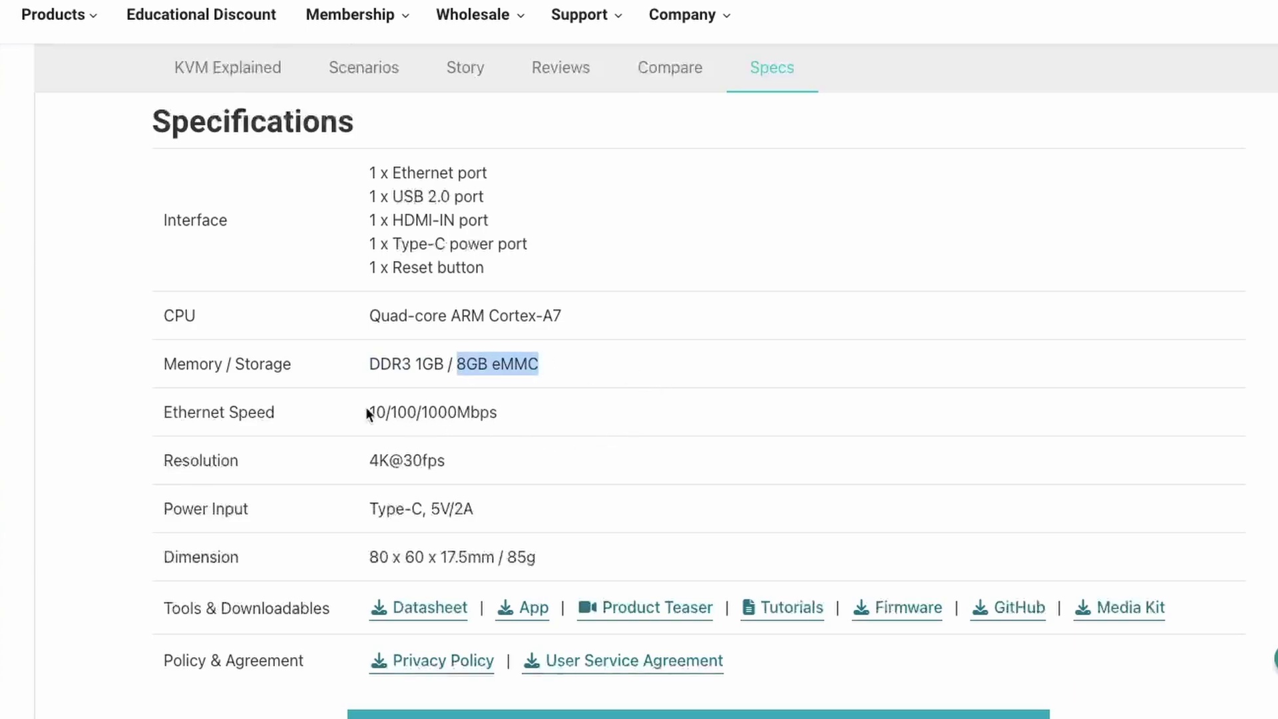
drag(368, 413, 592, 427)
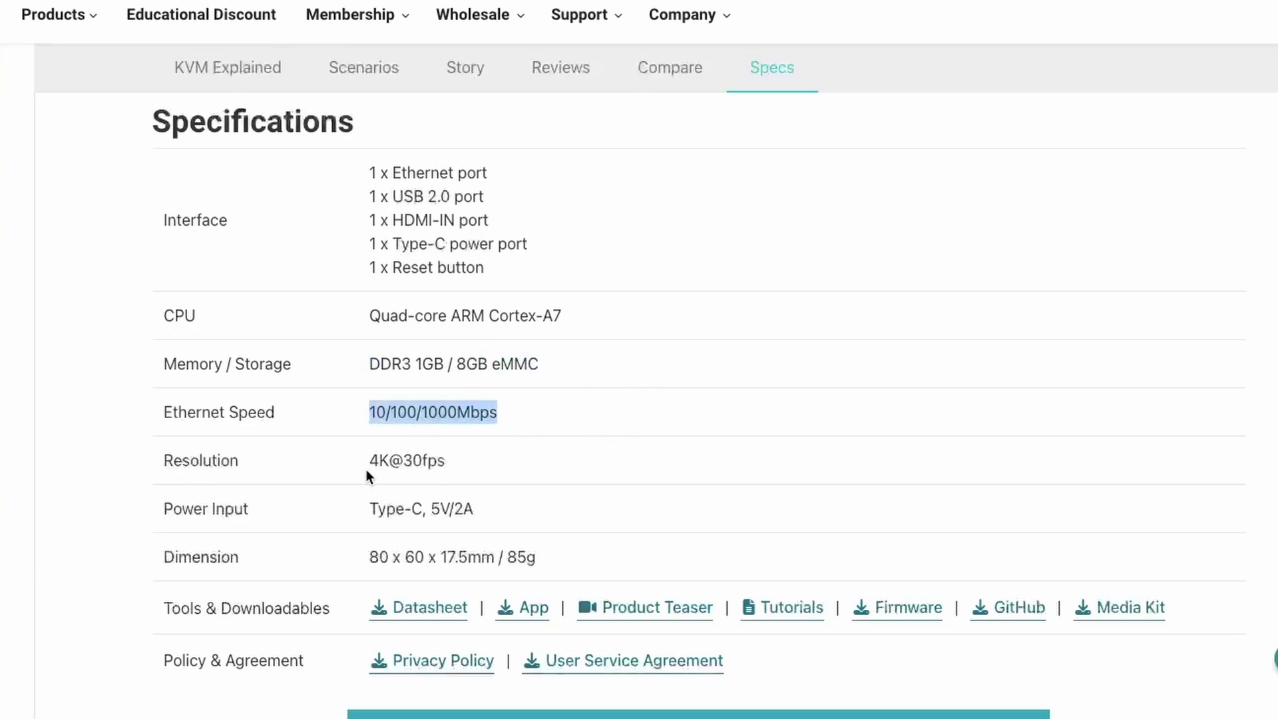
drag(368, 461, 403, 459)
click(665, 492)
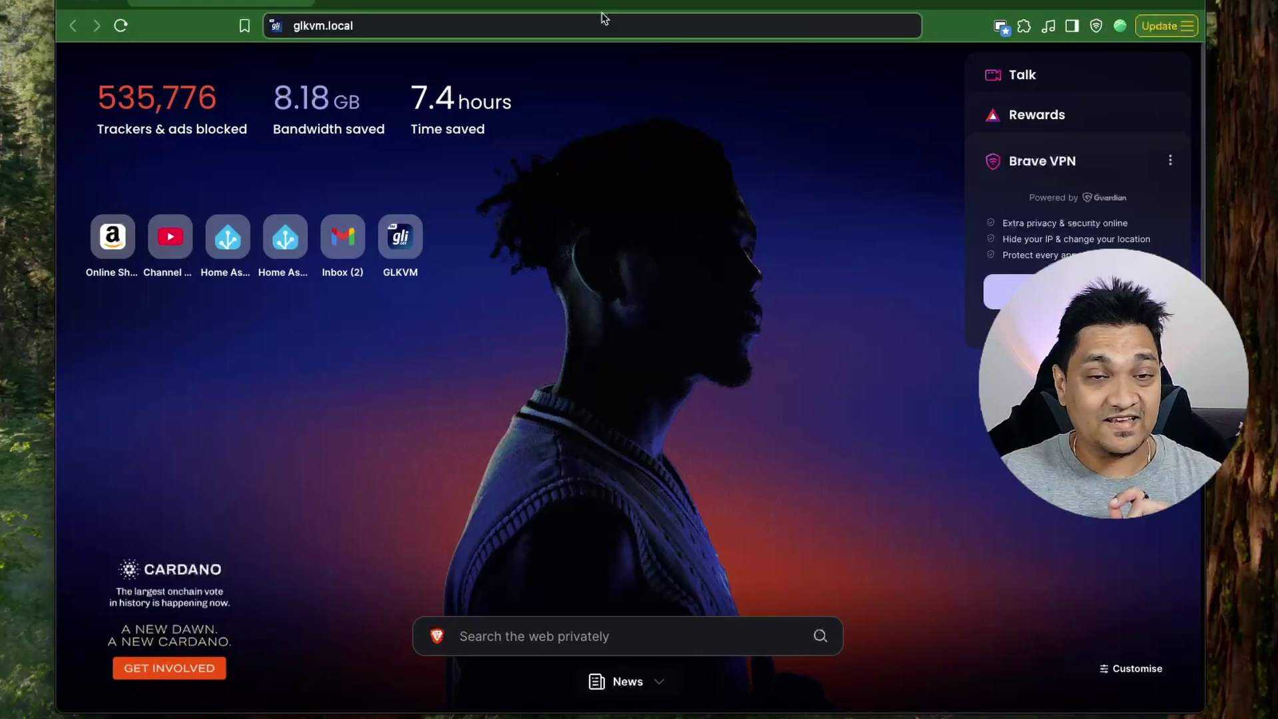
Load glkvm.local, enter the new admin password in both fields, and apply to log in
key(Return)
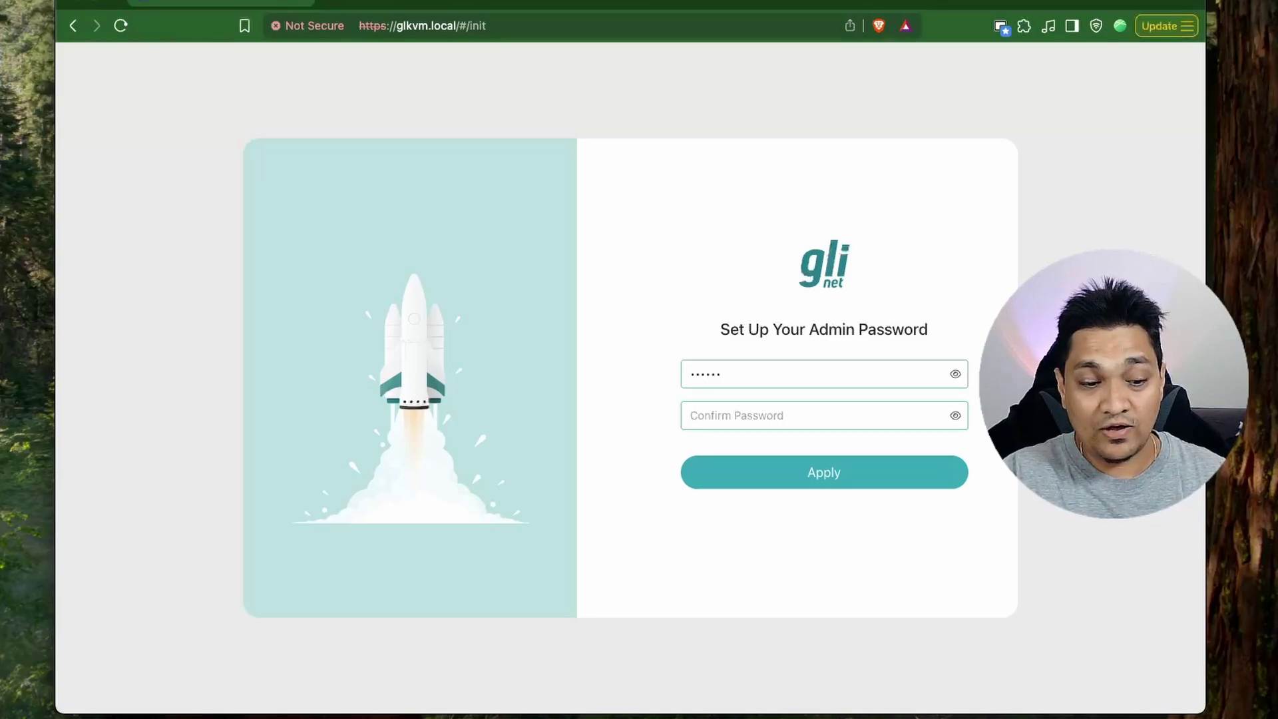
text(******)
key(Return)
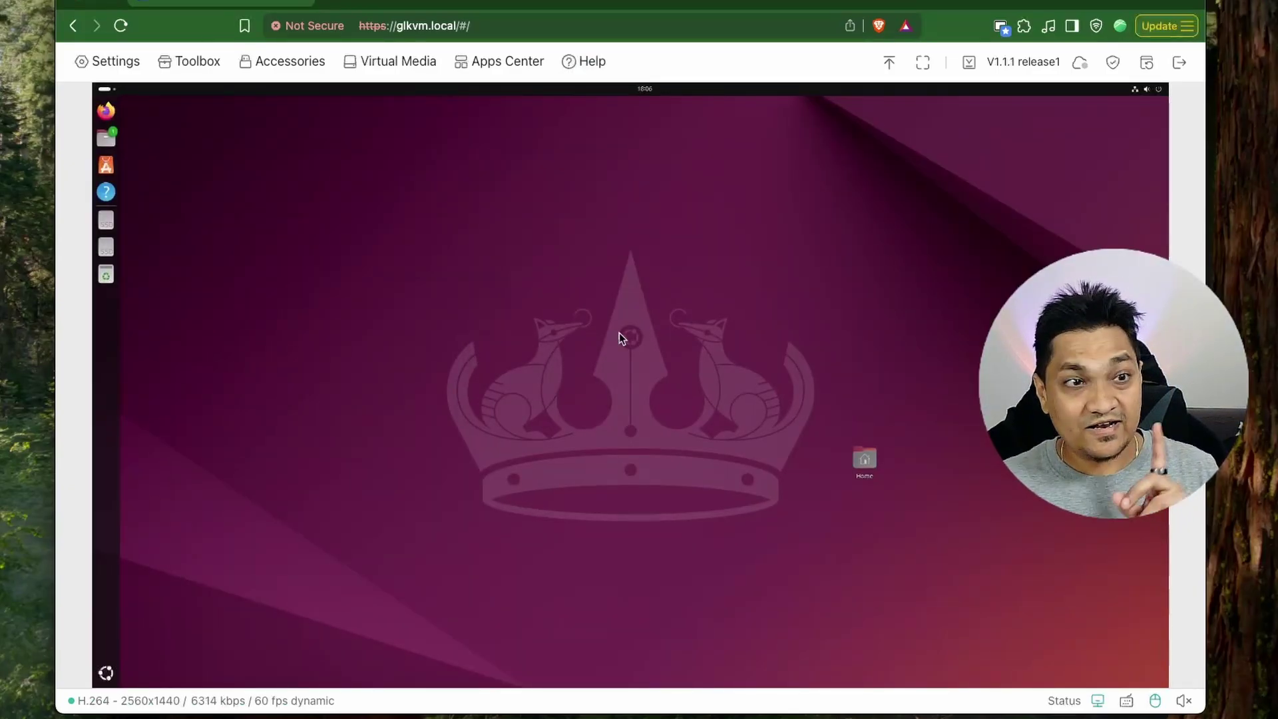
In Settings, keep Ultra-high quality and rotate the orientation to 90° and back to 0°
click(116, 64)
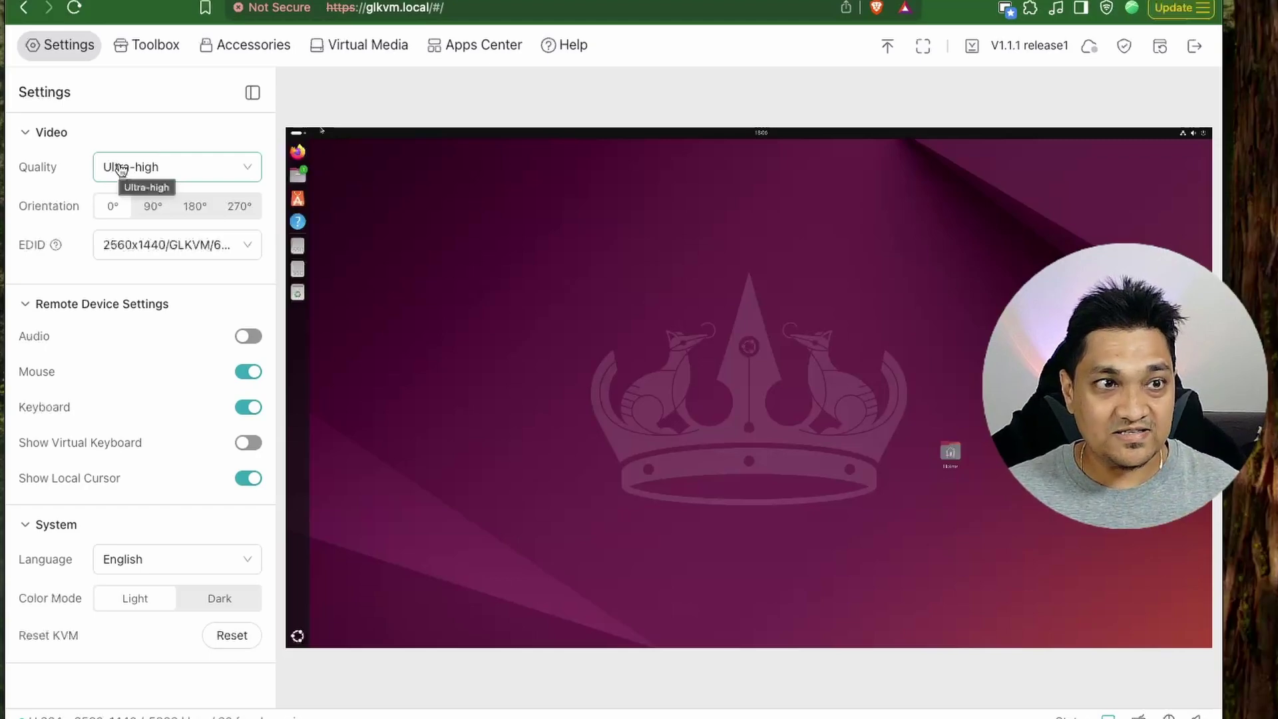
click(120, 170)
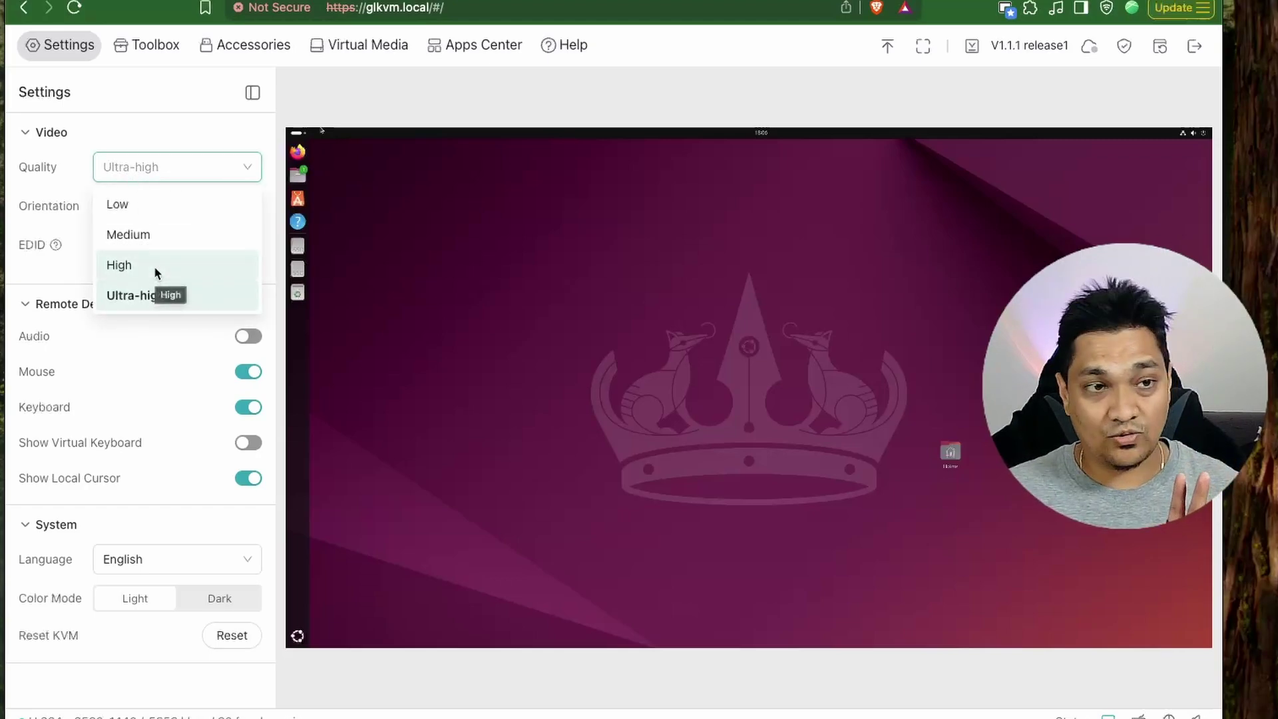
click(178, 297)
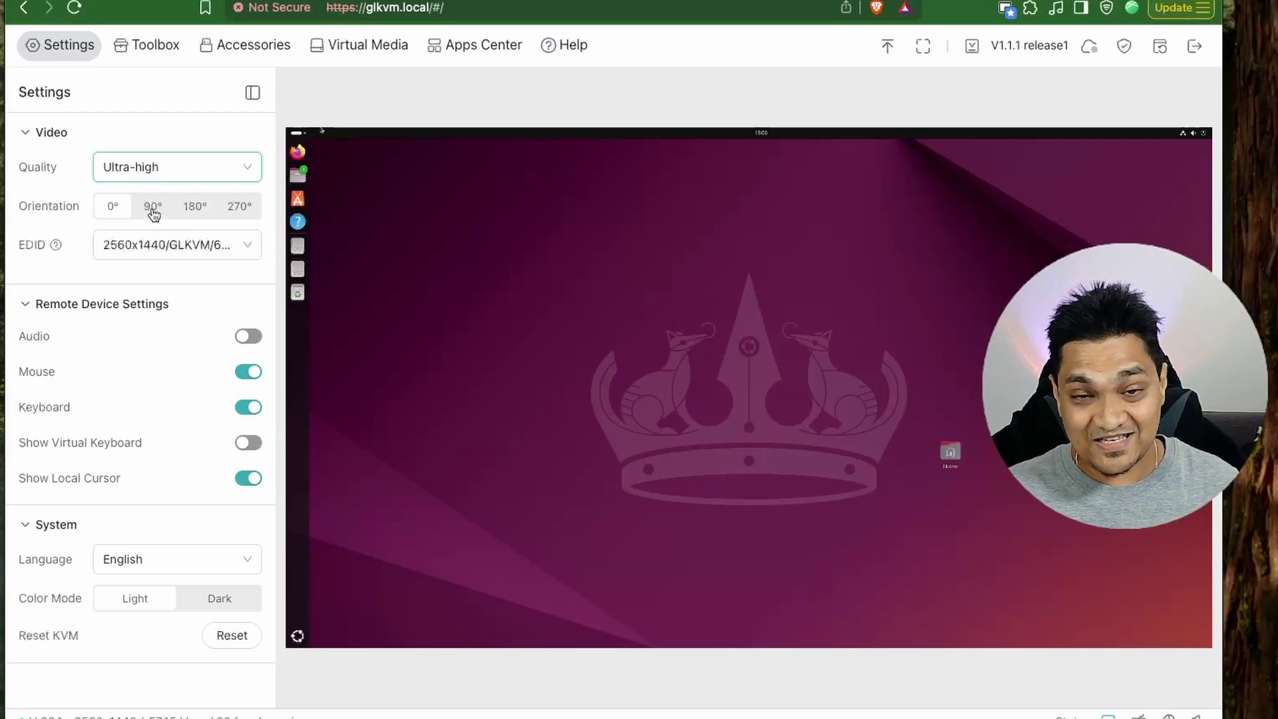
click(153, 210)
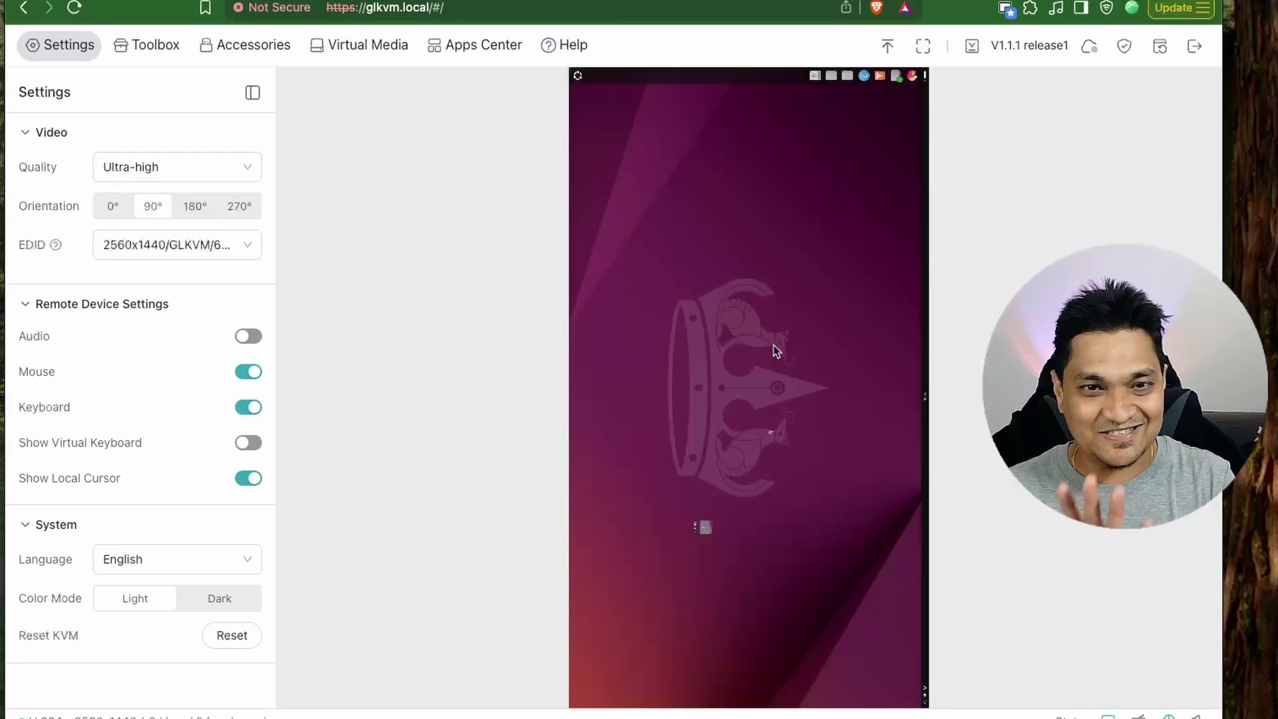
click(115, 211)
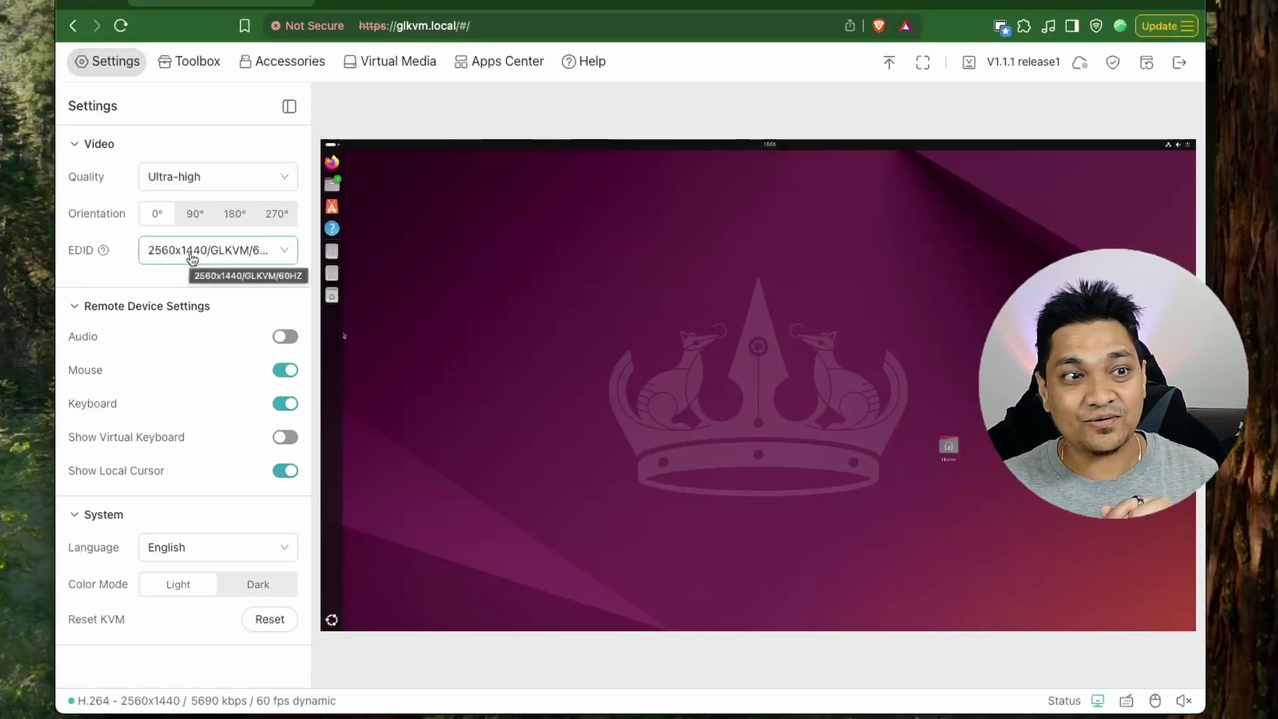
Choose 1920x1080/ASUS/60HZ as the EDID
mouse_move(103, 252)
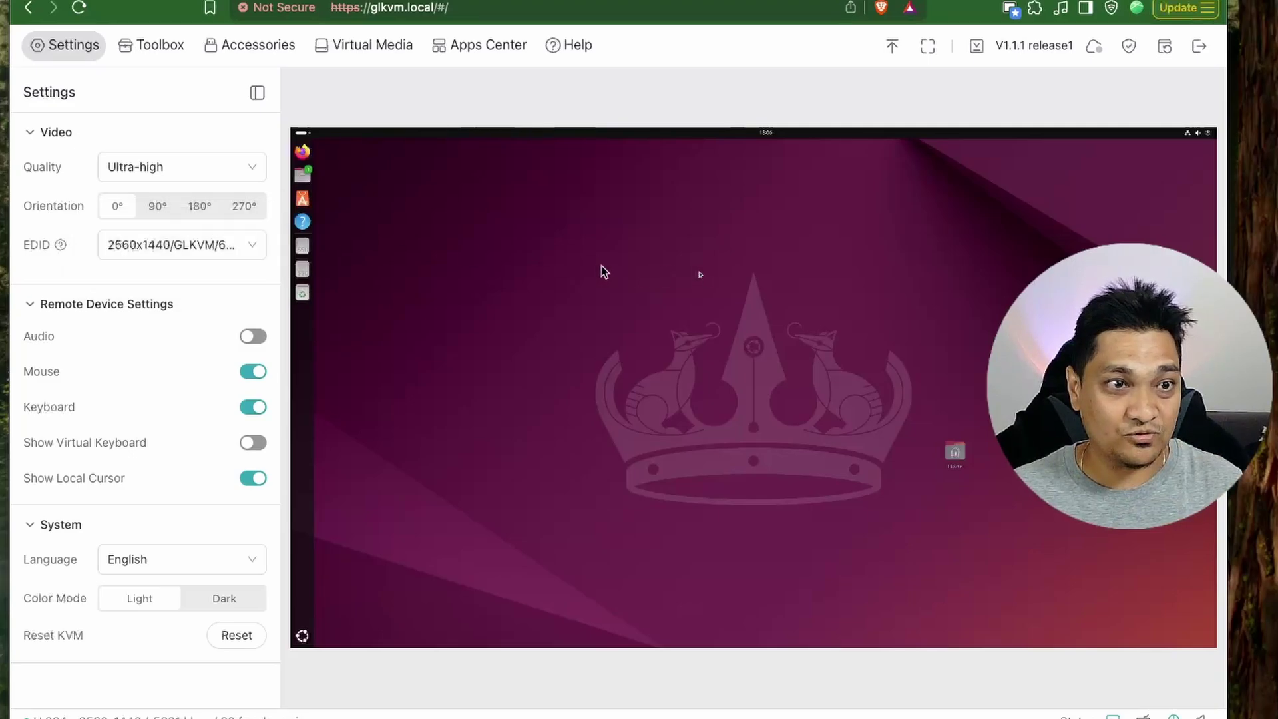
click(179, 253)
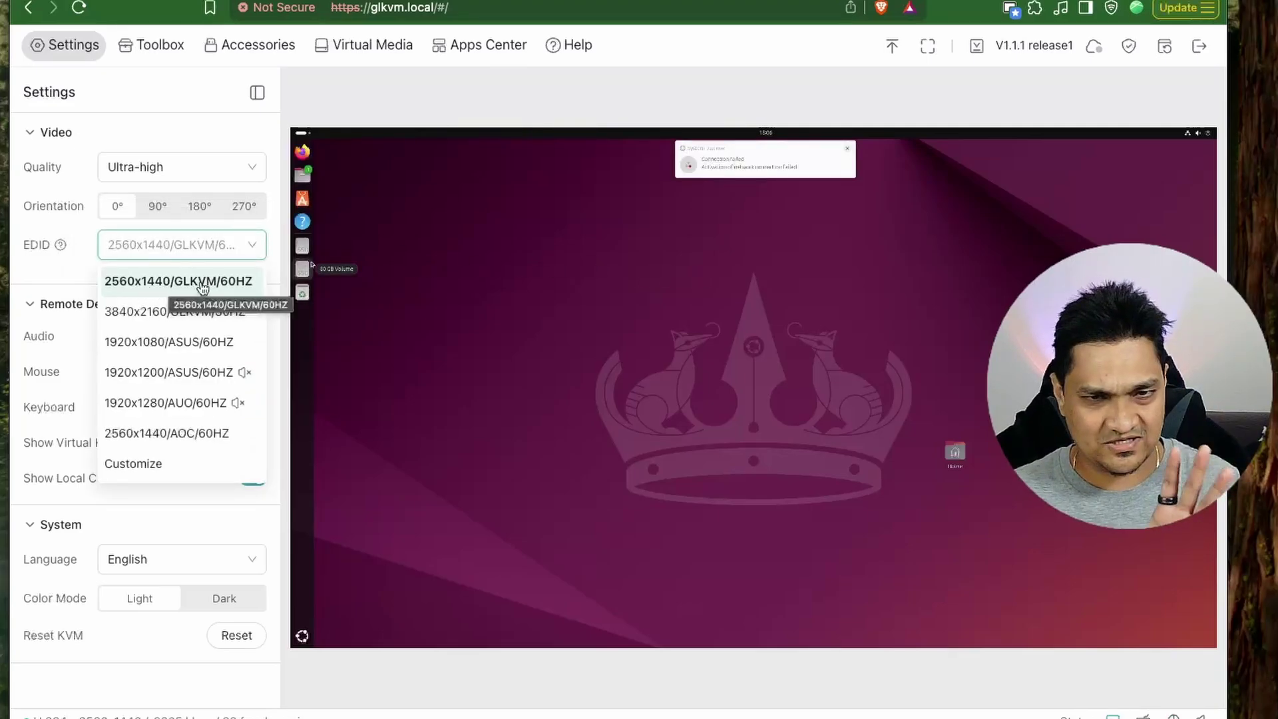
click(191, 342)
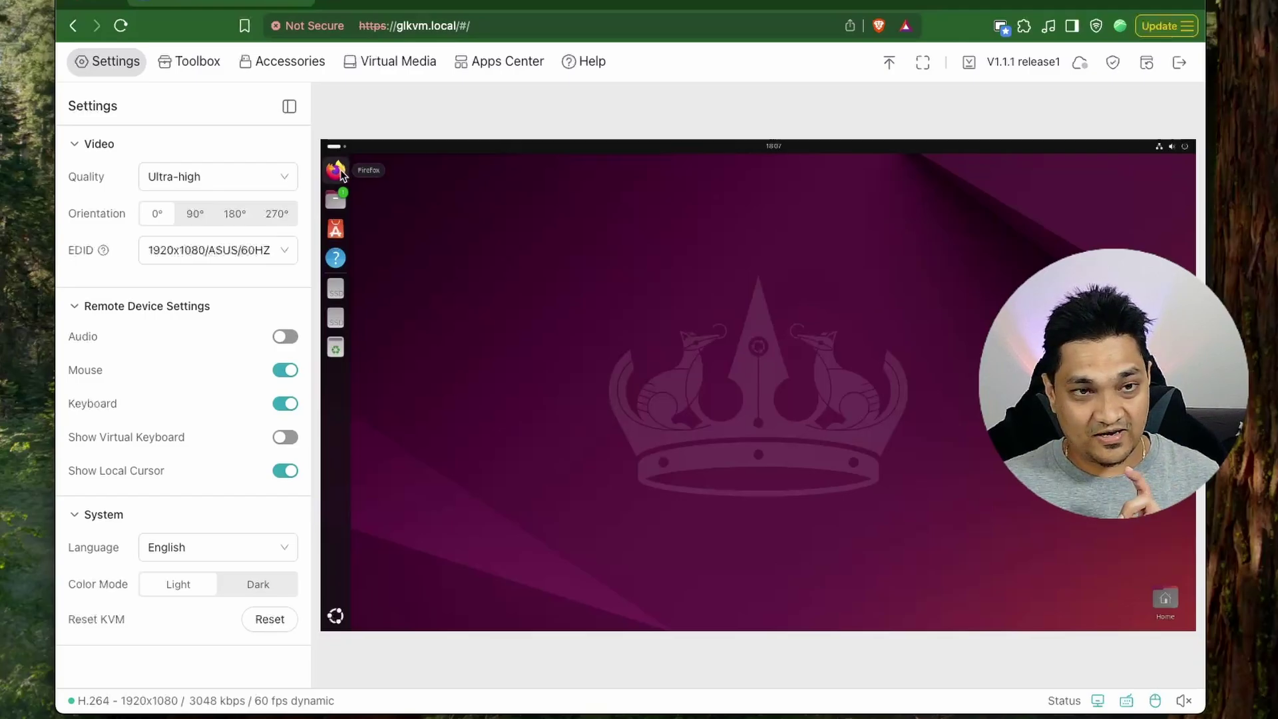
Launch remote Firefox, enable audio, play the Iceland drone YouTube video, and toggle mute off and on
click(336, 170)
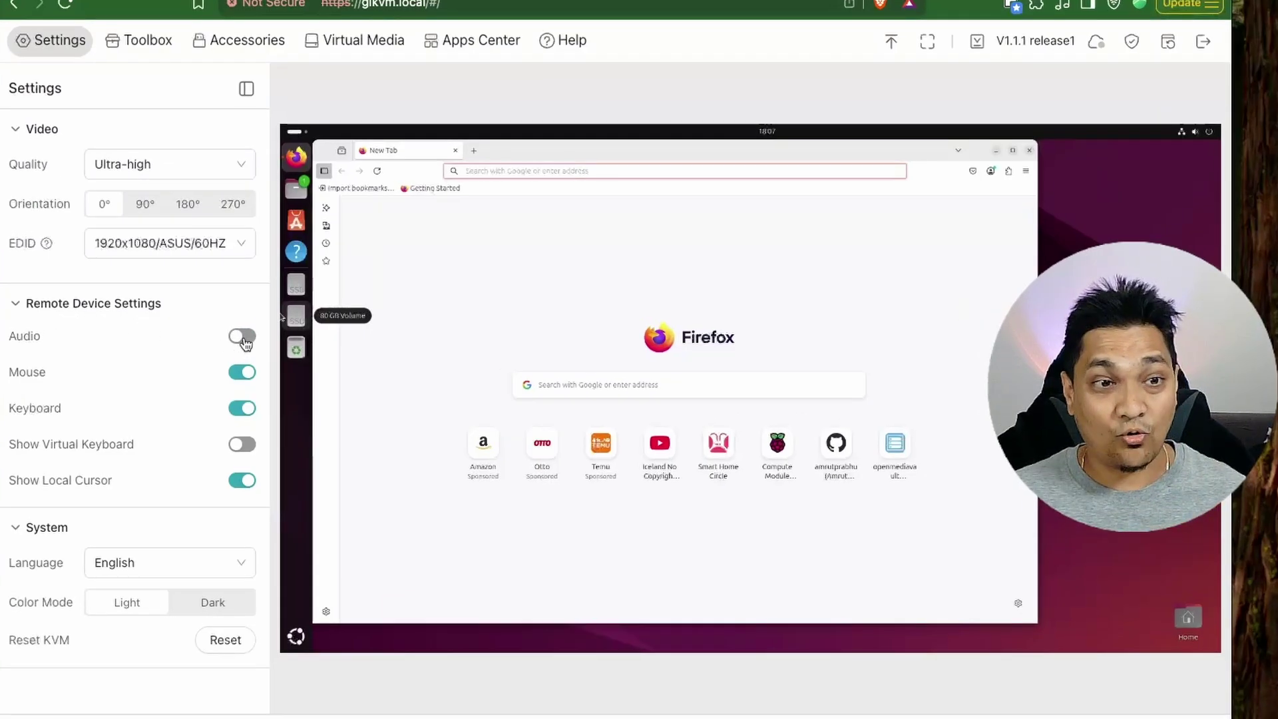
click(244, 337)
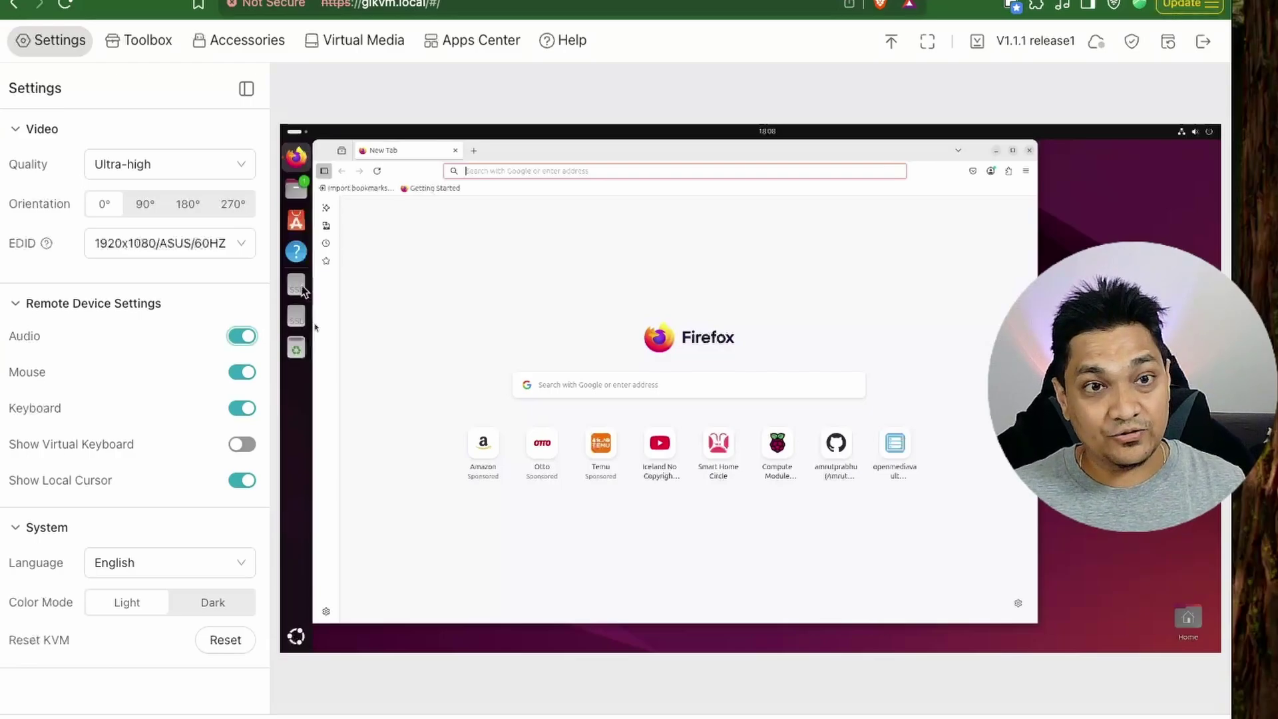
click(586, 171)
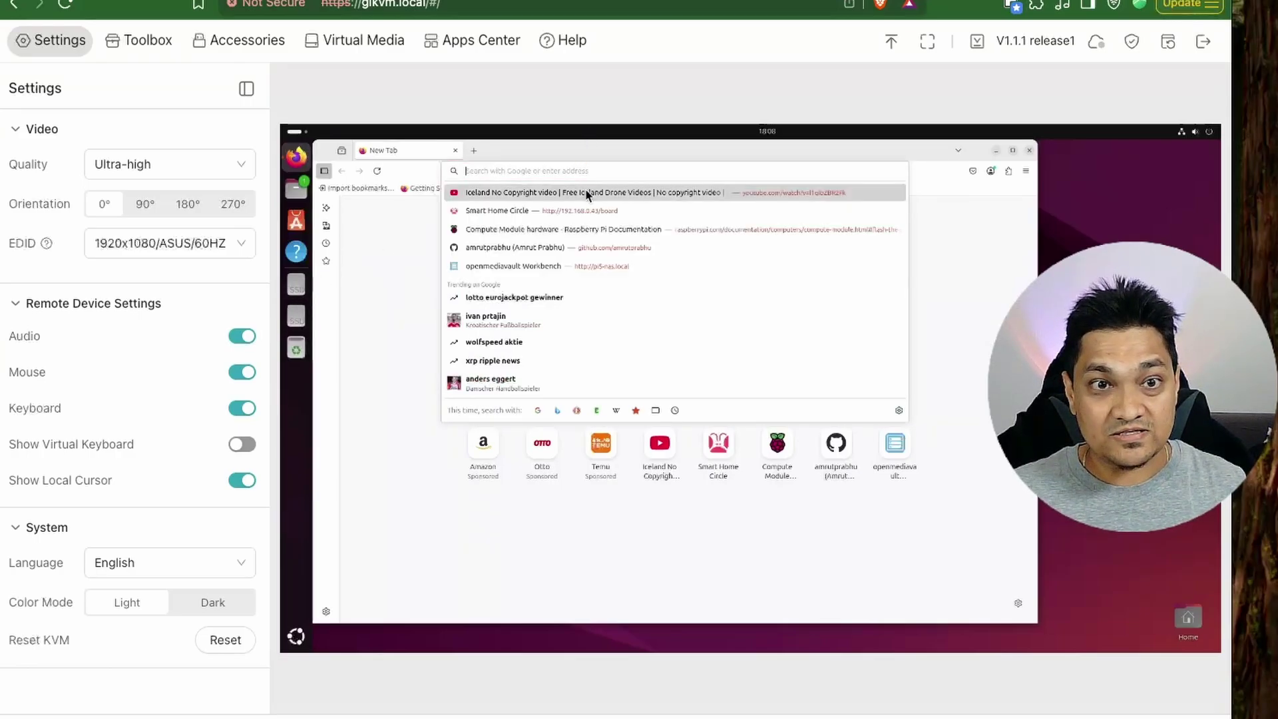
click(586, 193)
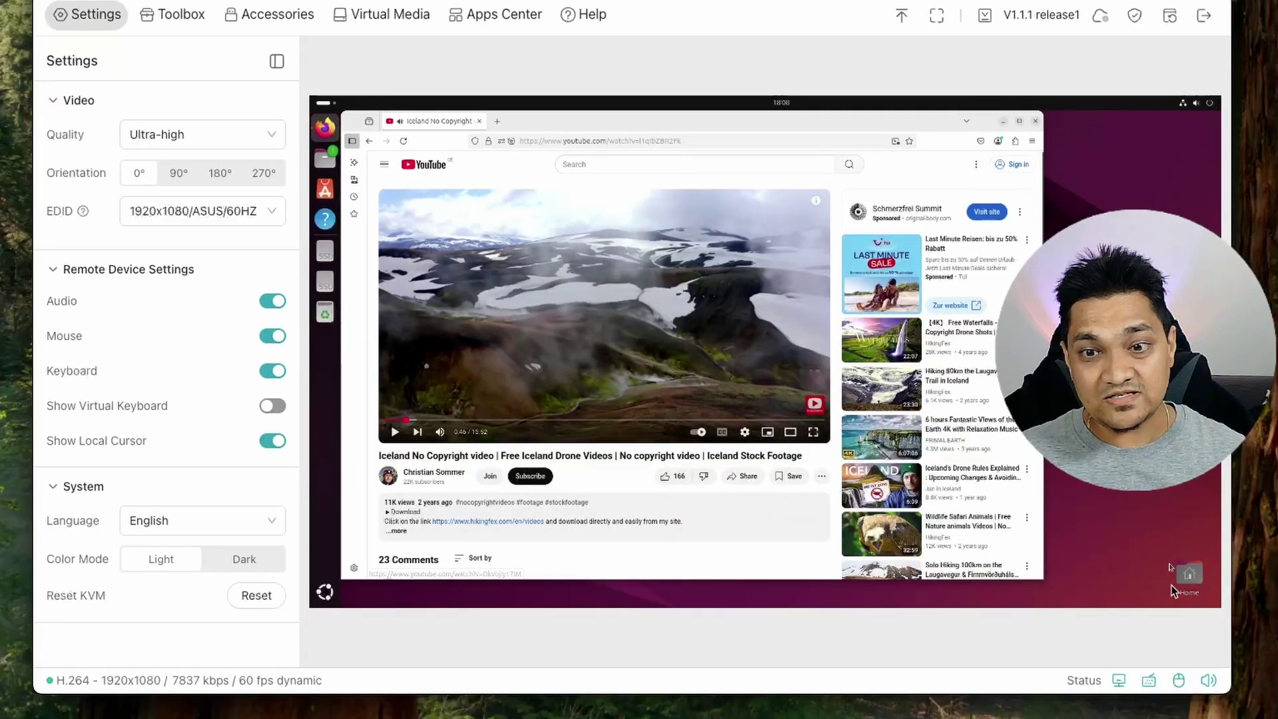
click(1209, 681)
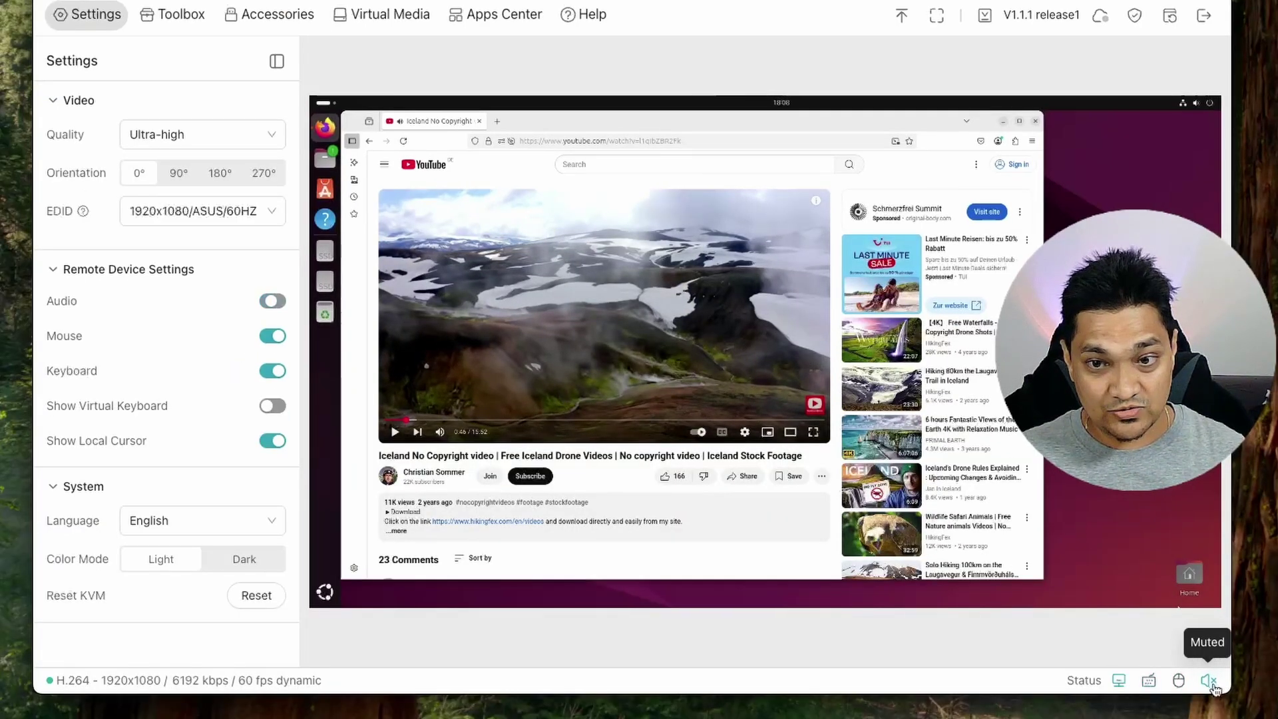
click(1209, 682)
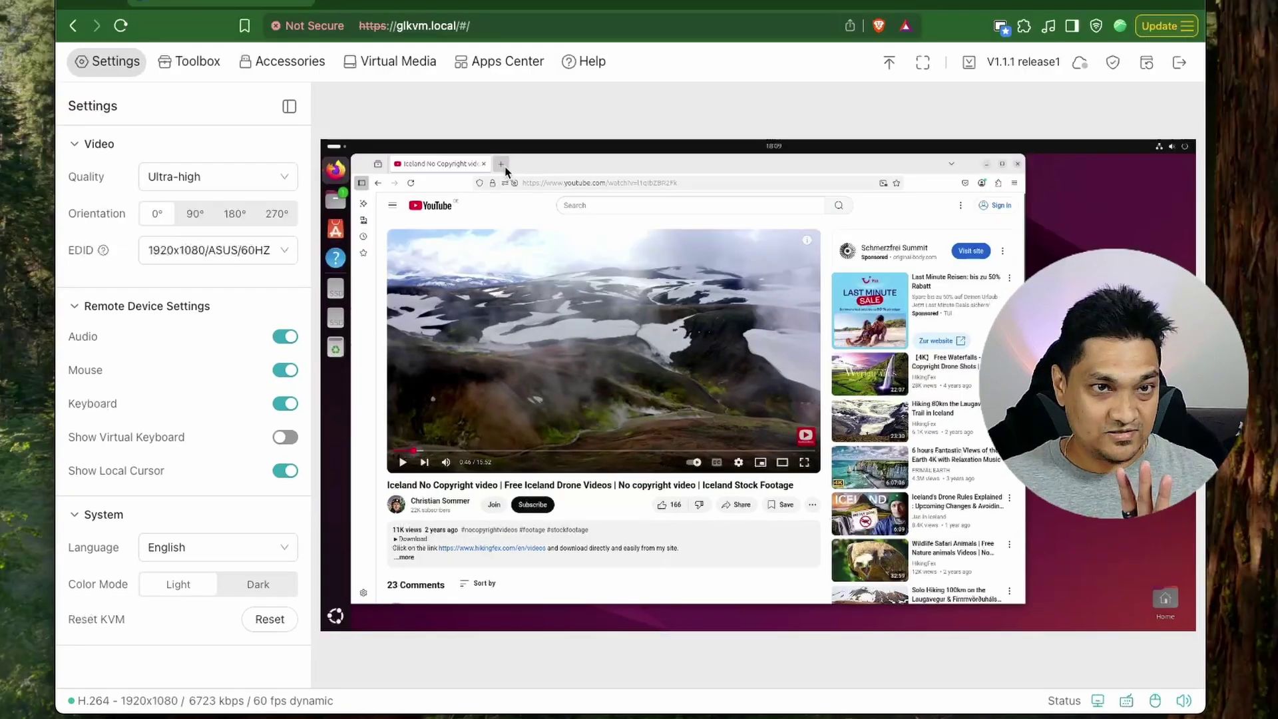
Close the Iceland video tab and show the virtual keyboard, moving it up and right
click(496, 121)
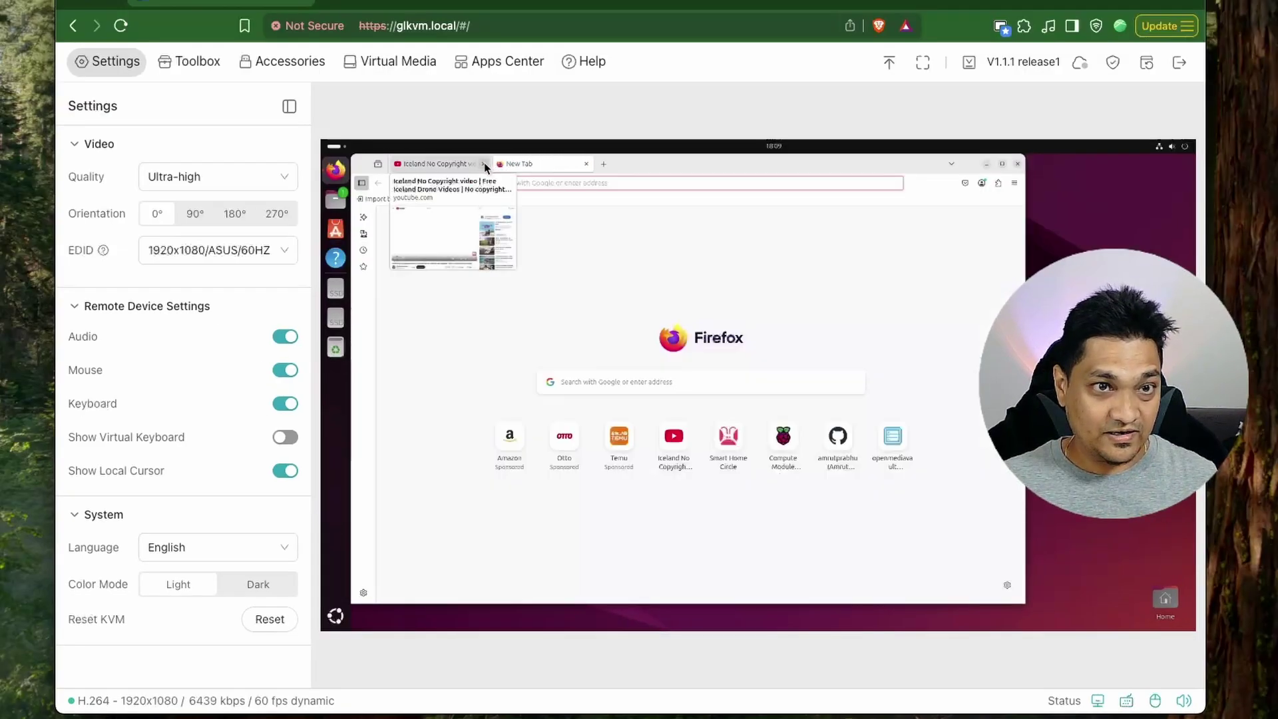
click(484, 164)
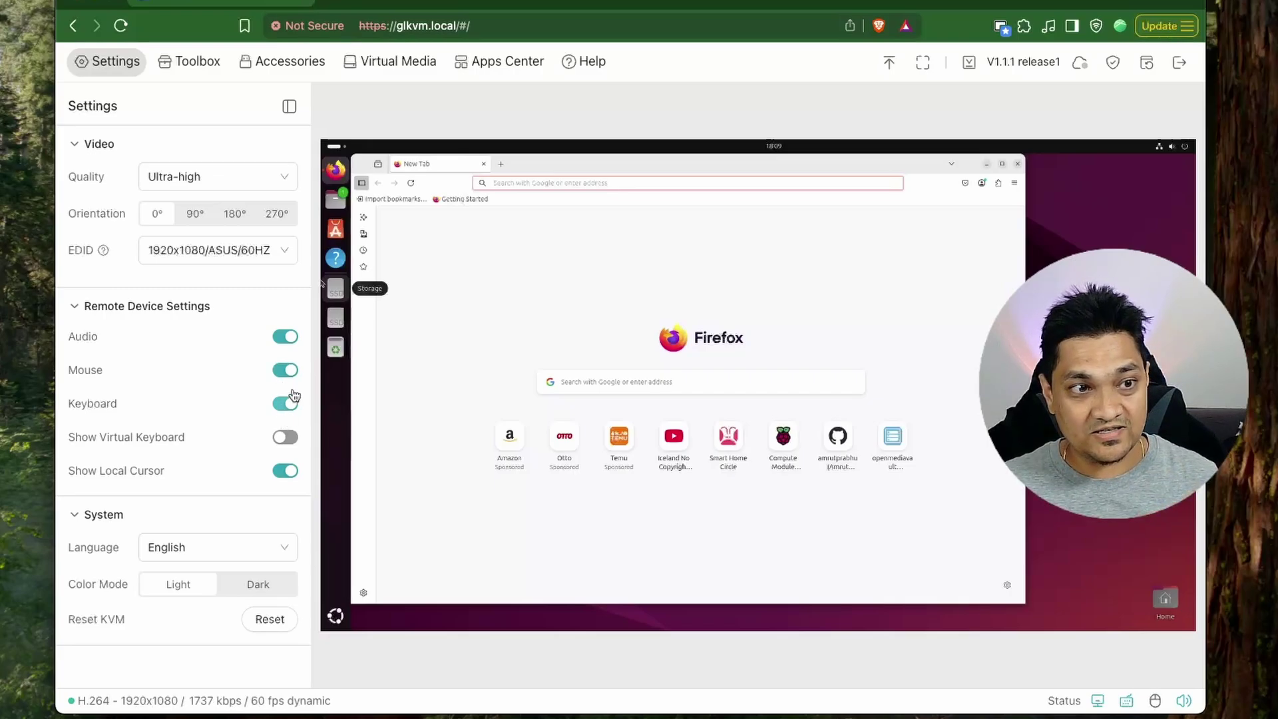
click(282, 439)
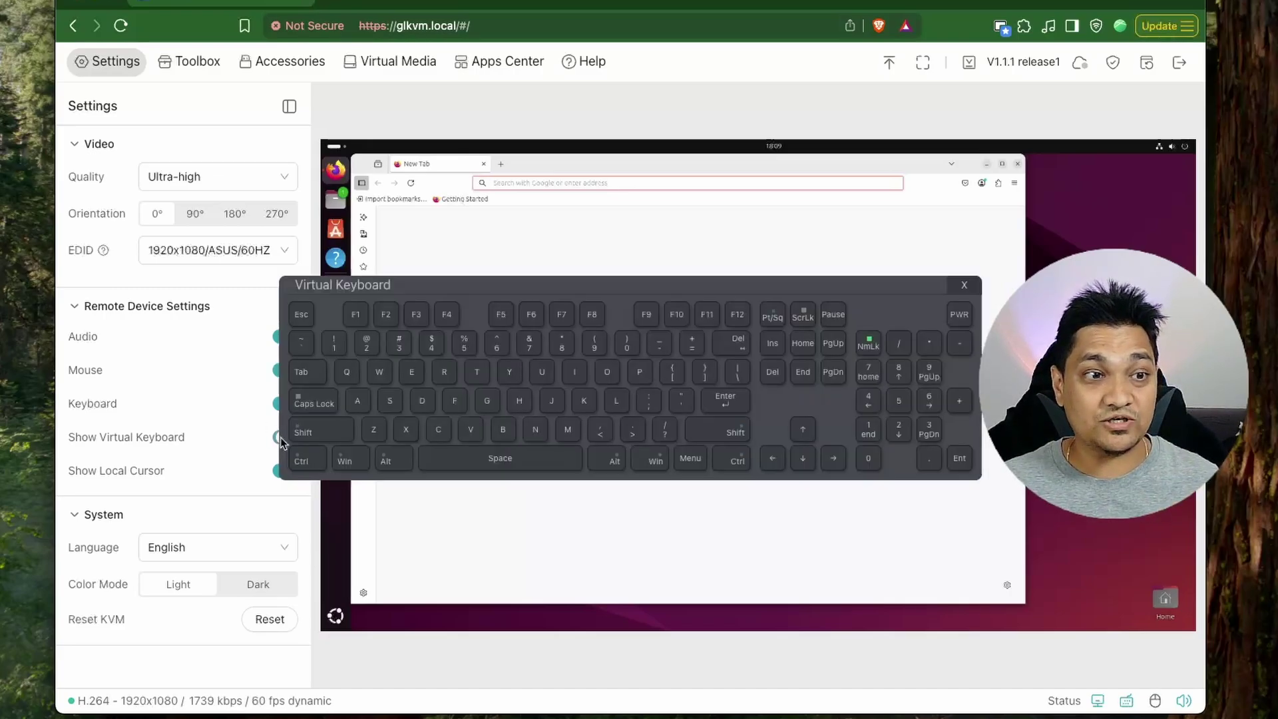
drag(772, 291, 852, 279)
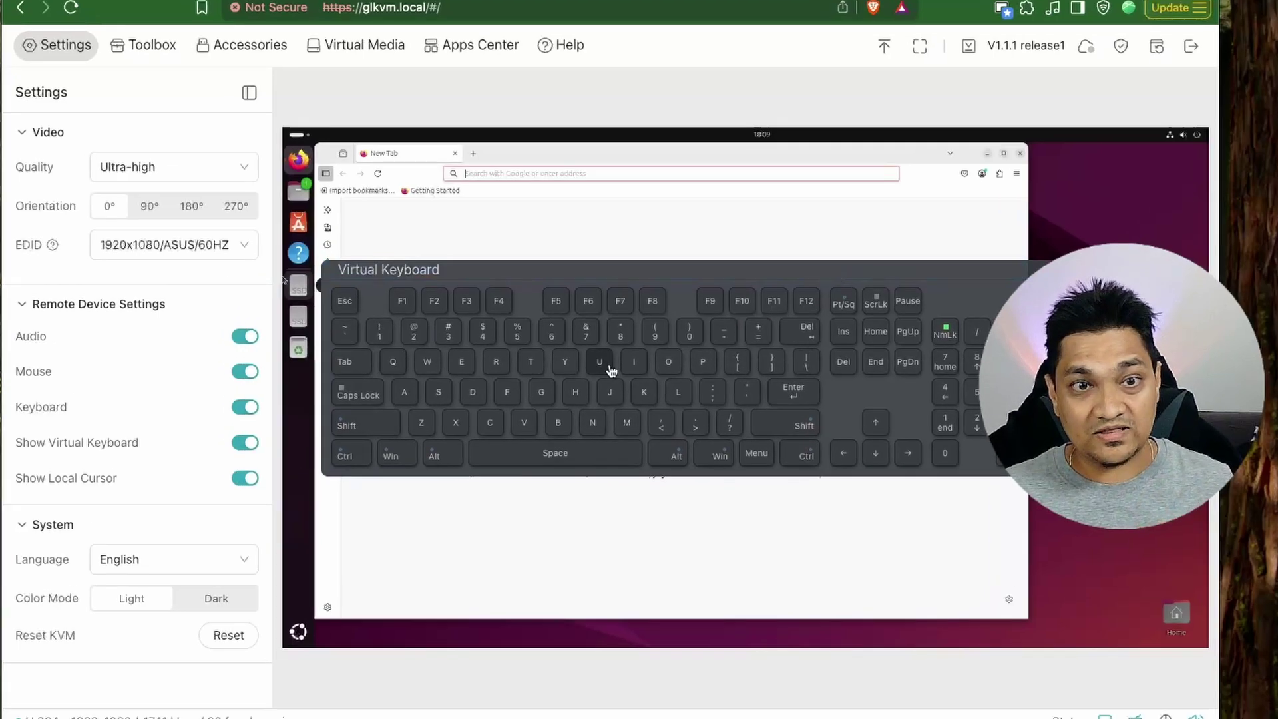
Type y and t on the virtual keyboard, delete both letters, and hide the keyboard
click(587, 360)
click(555, 360)
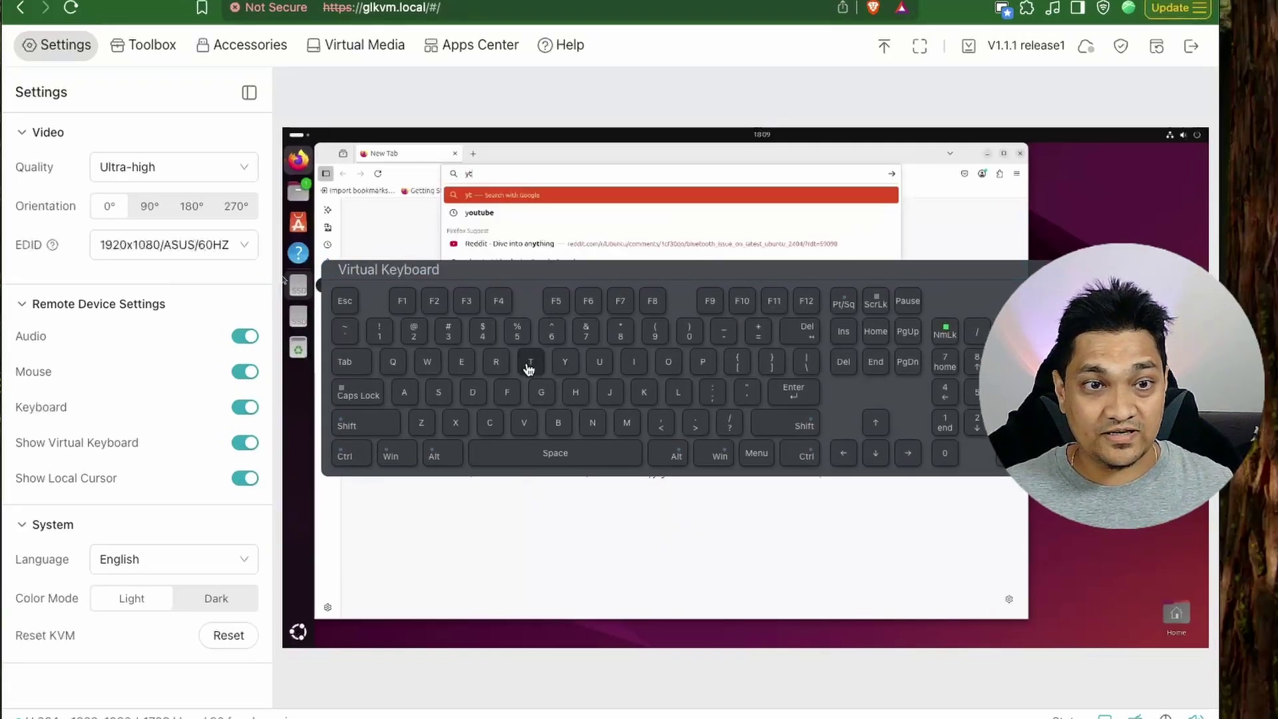
click(807, 331)
click(806, 330)
click(252, 443)
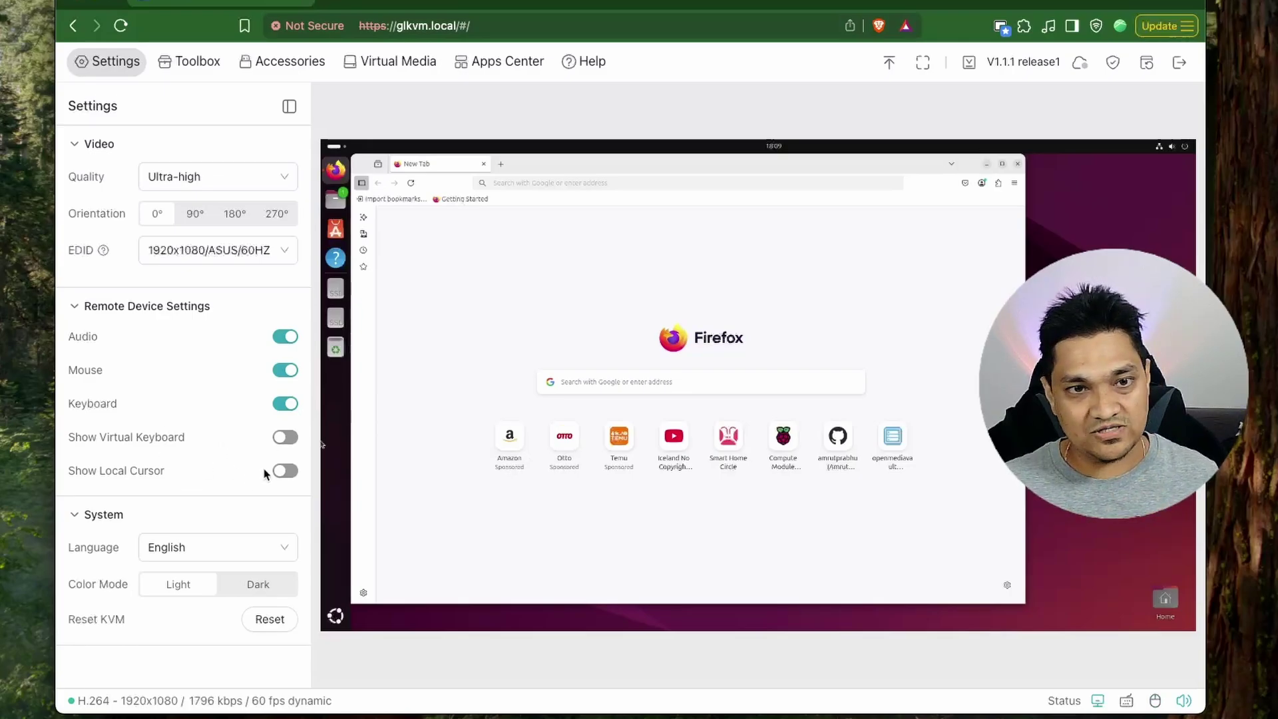
Turn the local cursor back on, keep English, switch to Light mode, and cancel a KVM reset
click(286, 471)
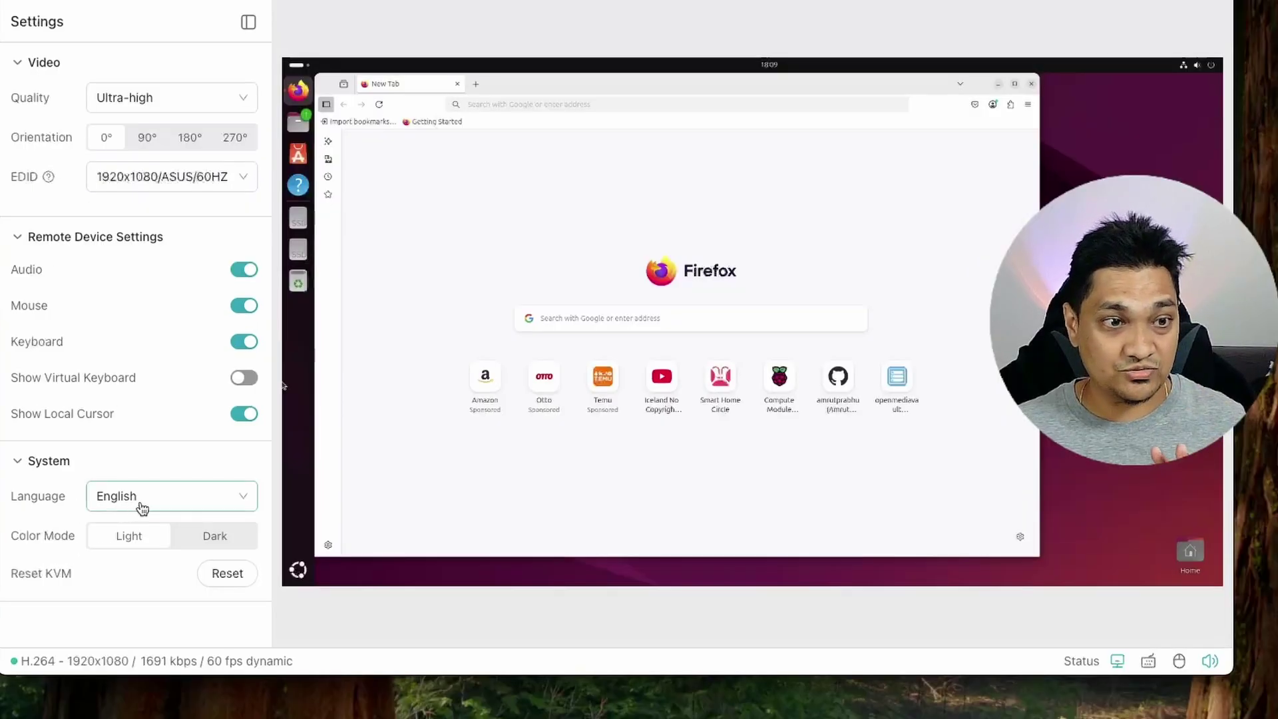
click(189, 555)
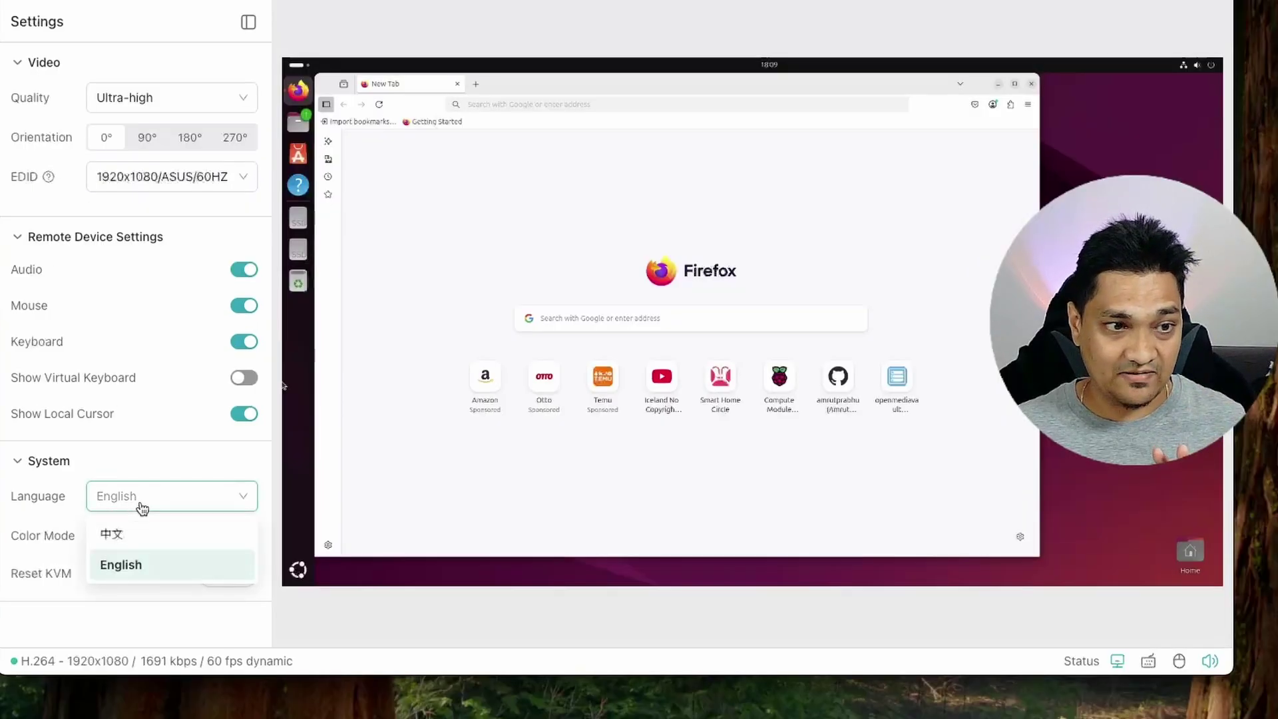
click(137, 565)
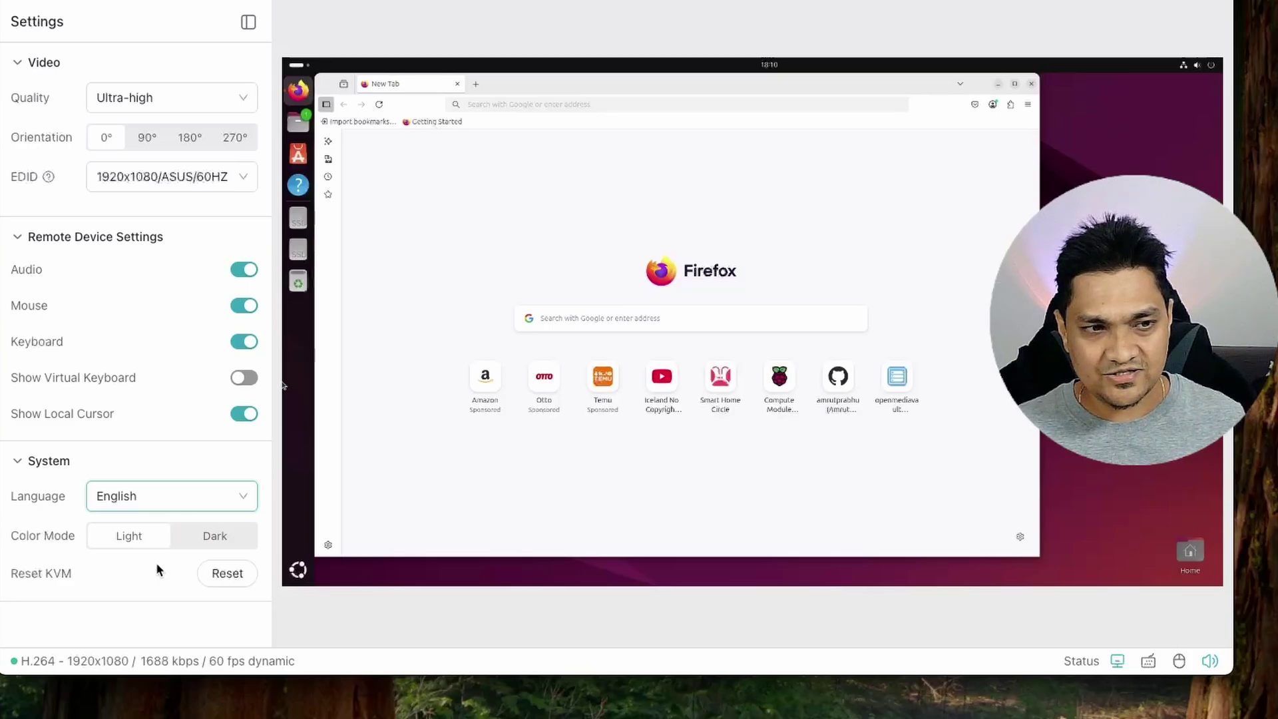
click(210, 541)
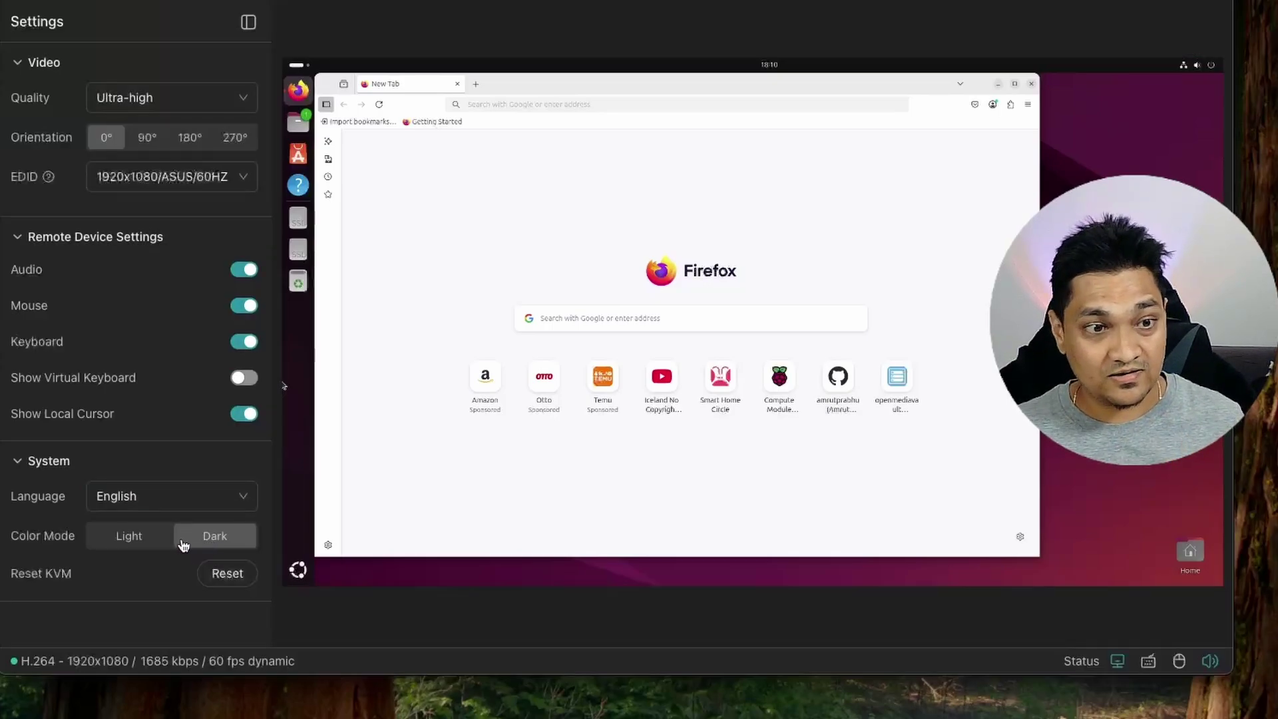
click(148, 549)
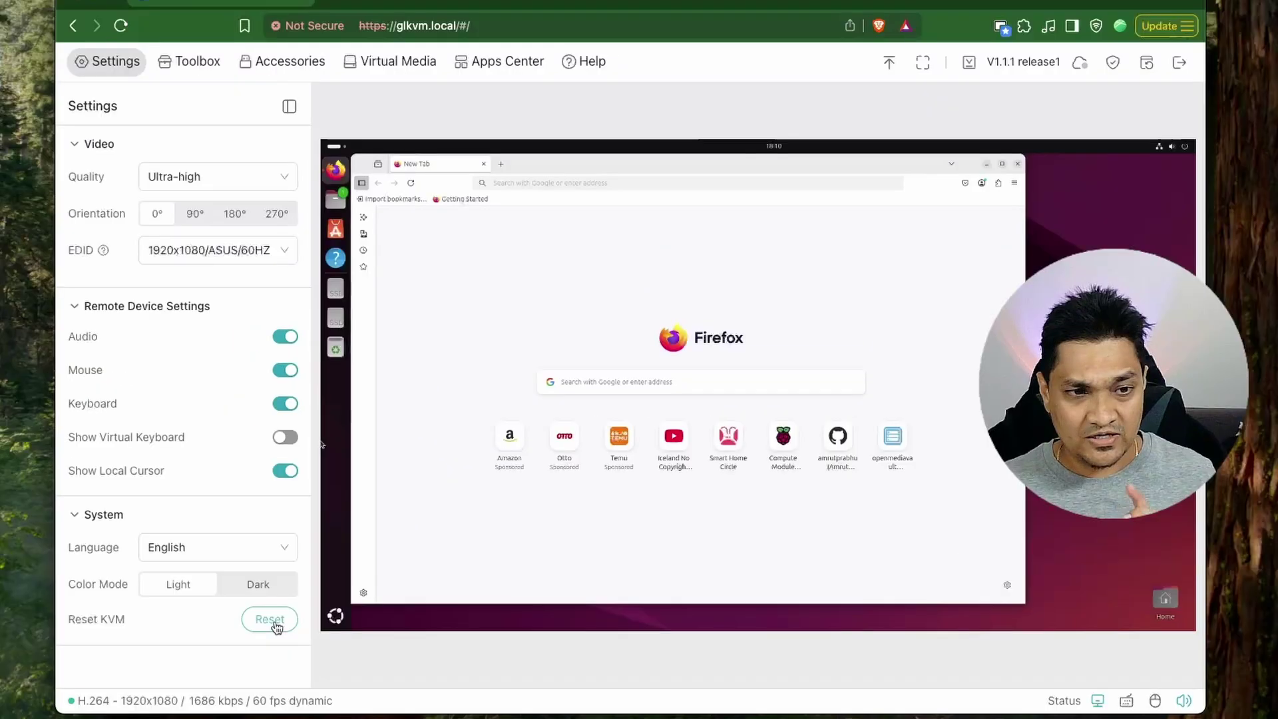
click(232, 578)
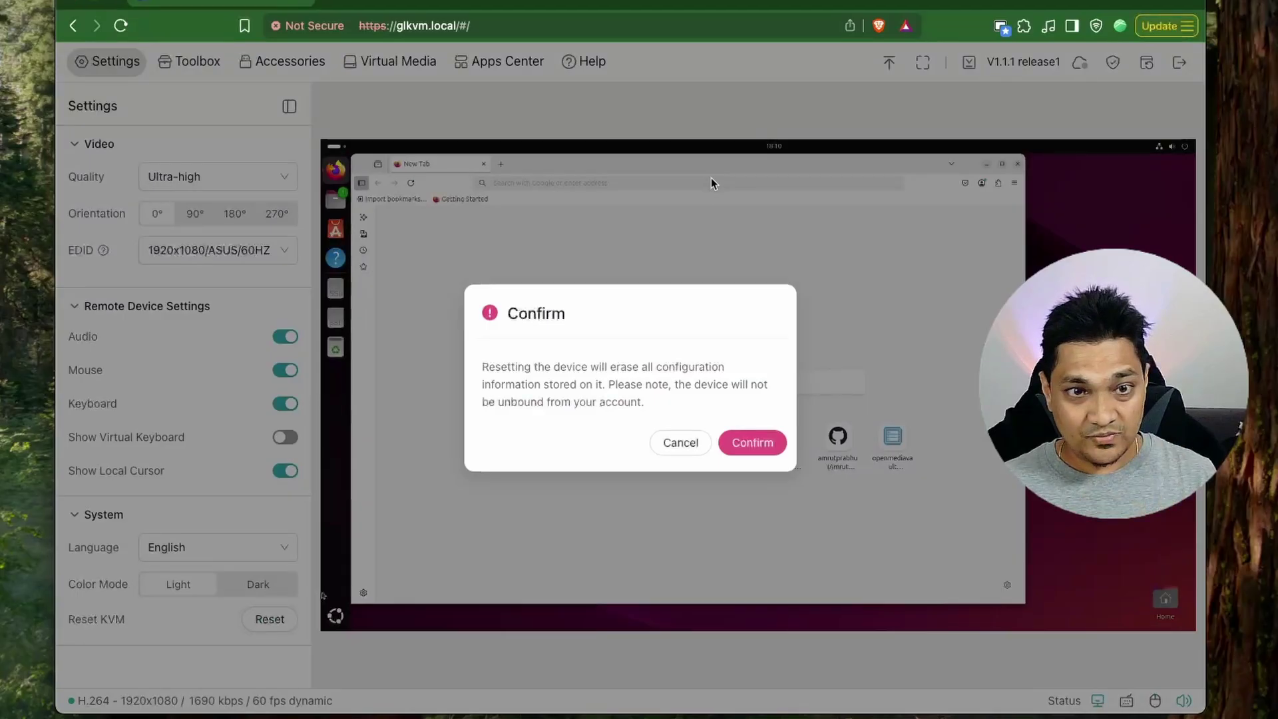
click(682, 442)
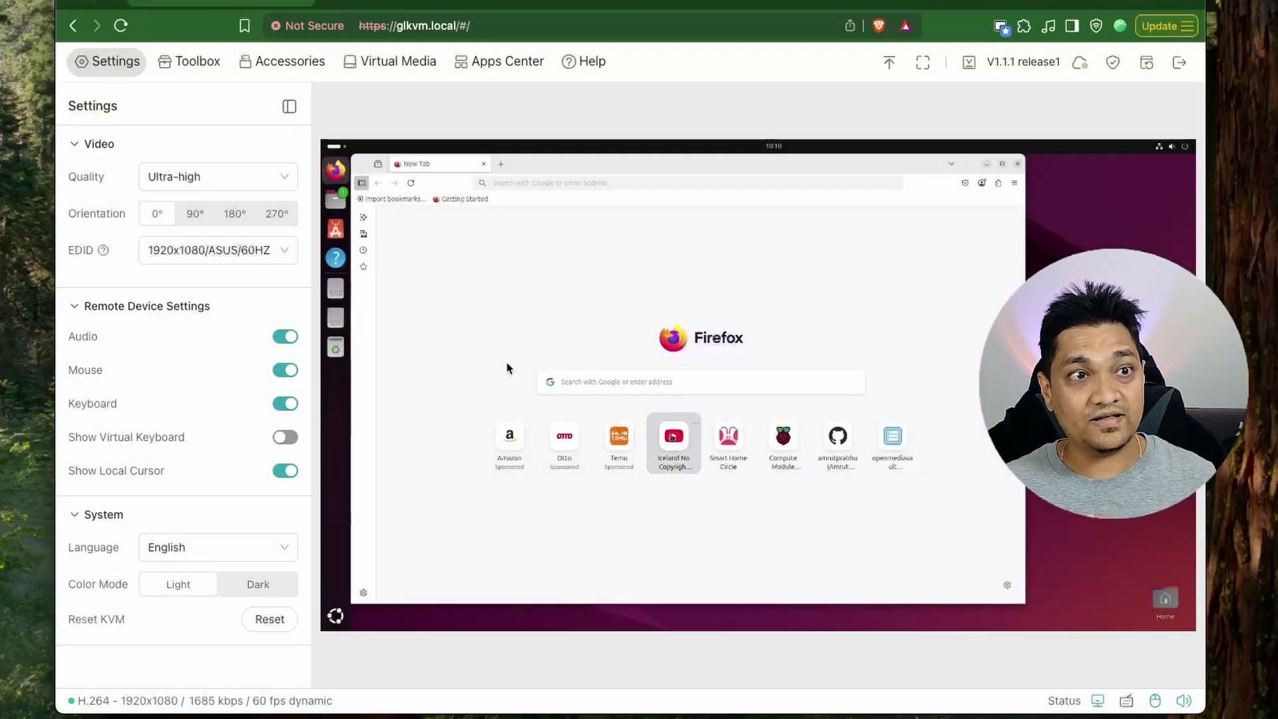
Paste the word 'something' from the Toolbox clipboard into the remote Firefox address bar
click(190, 73)
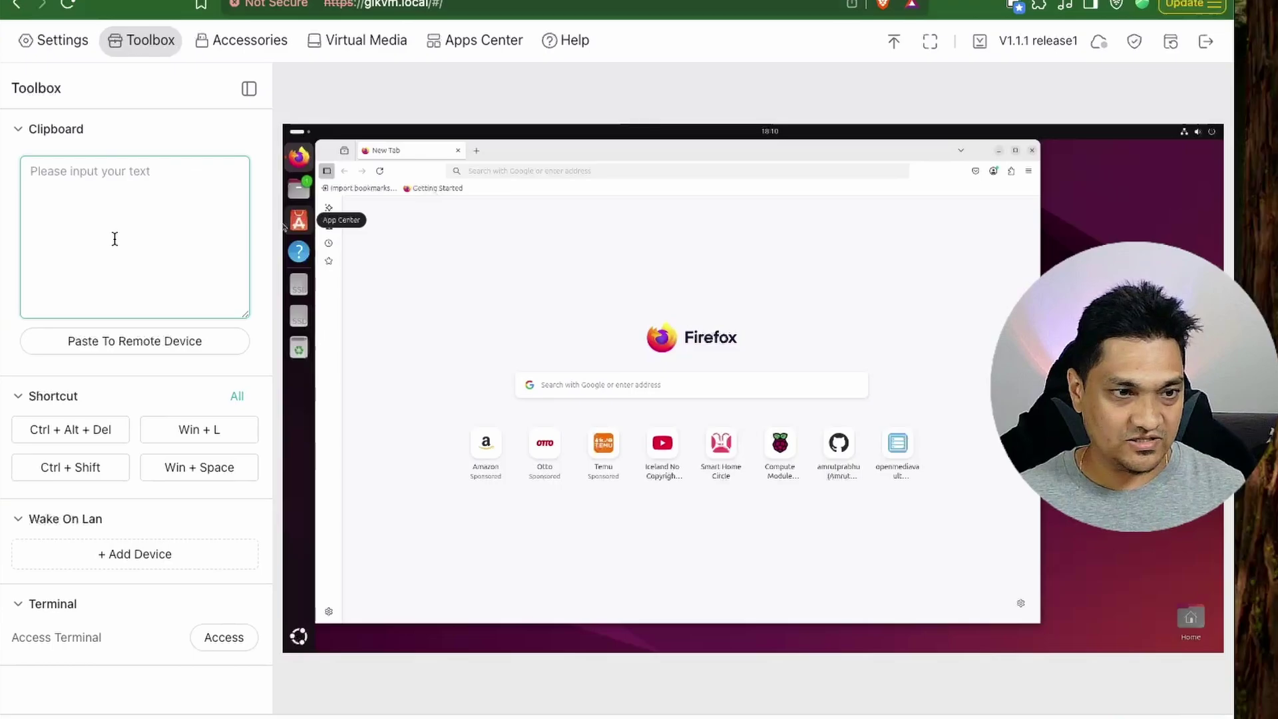
text(something)
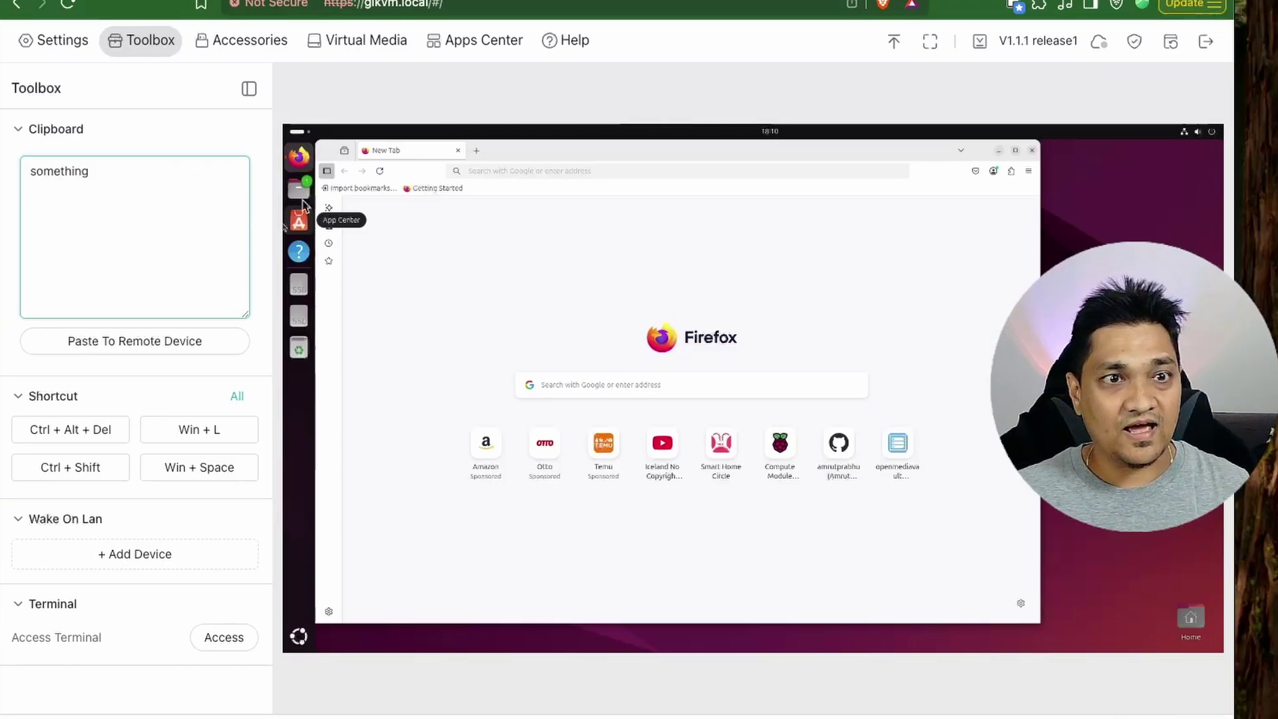
click(557, 173)
click(129, 351)
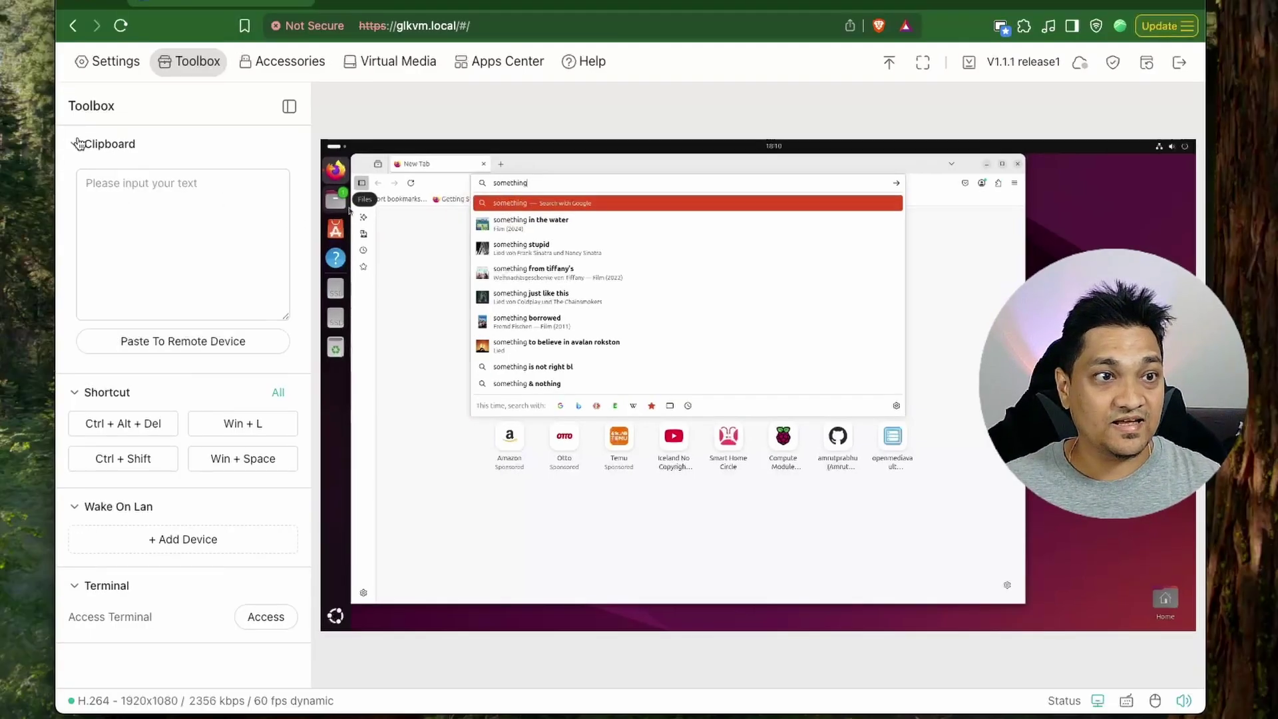
Expand Shortcut to show all combinations, send Ctrl+Alt+Del, and dismiss the logout prompt
click(28, 130)
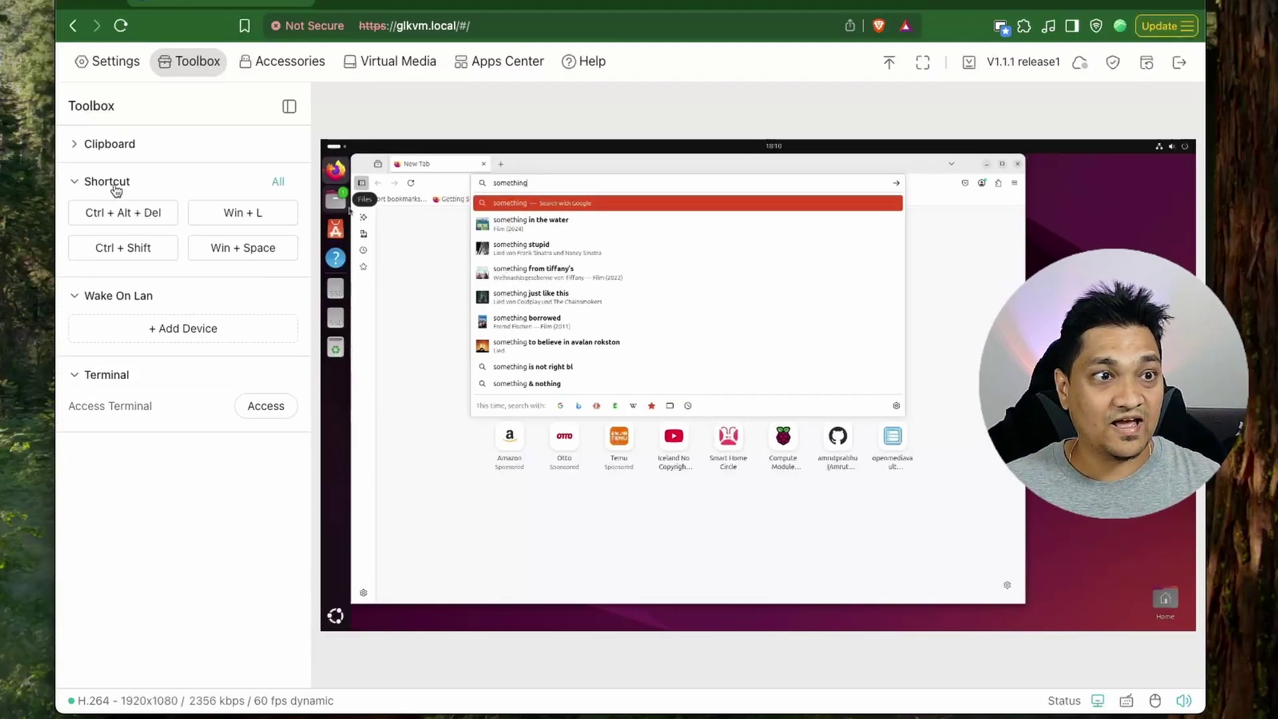
click(106, 181)
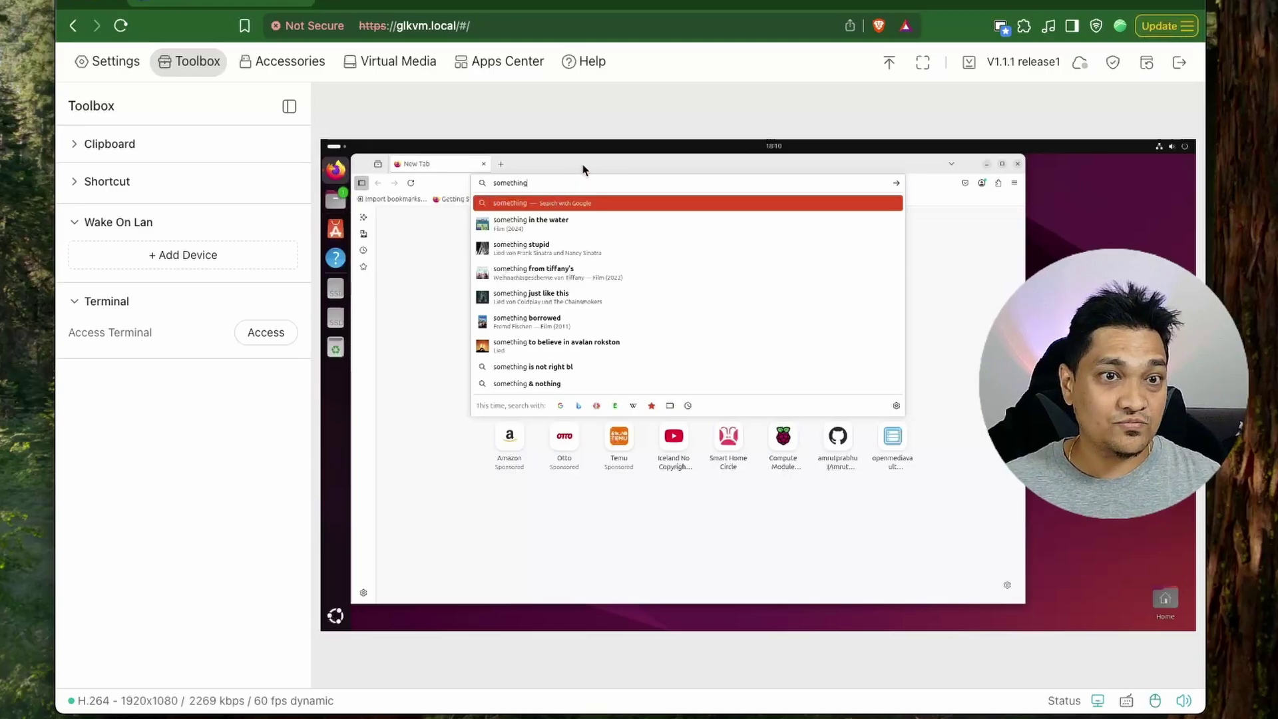
key(Escape)
click(117, 182)
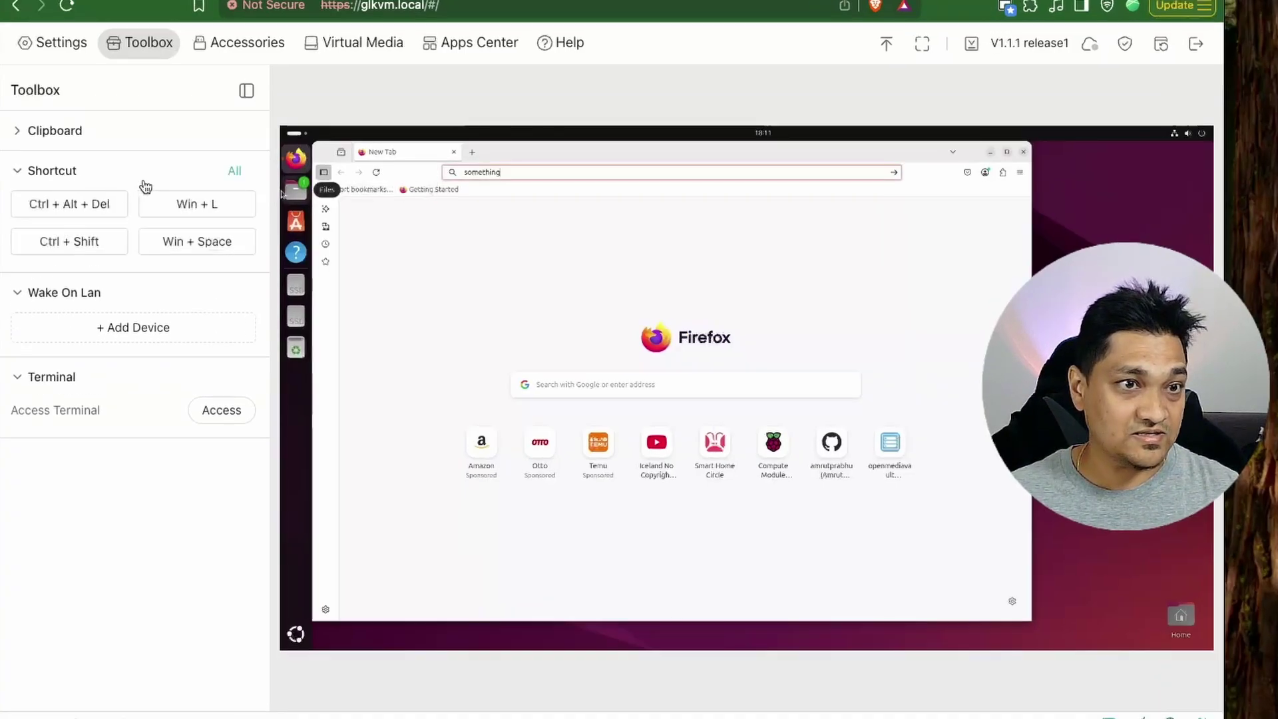
click(231, 171)
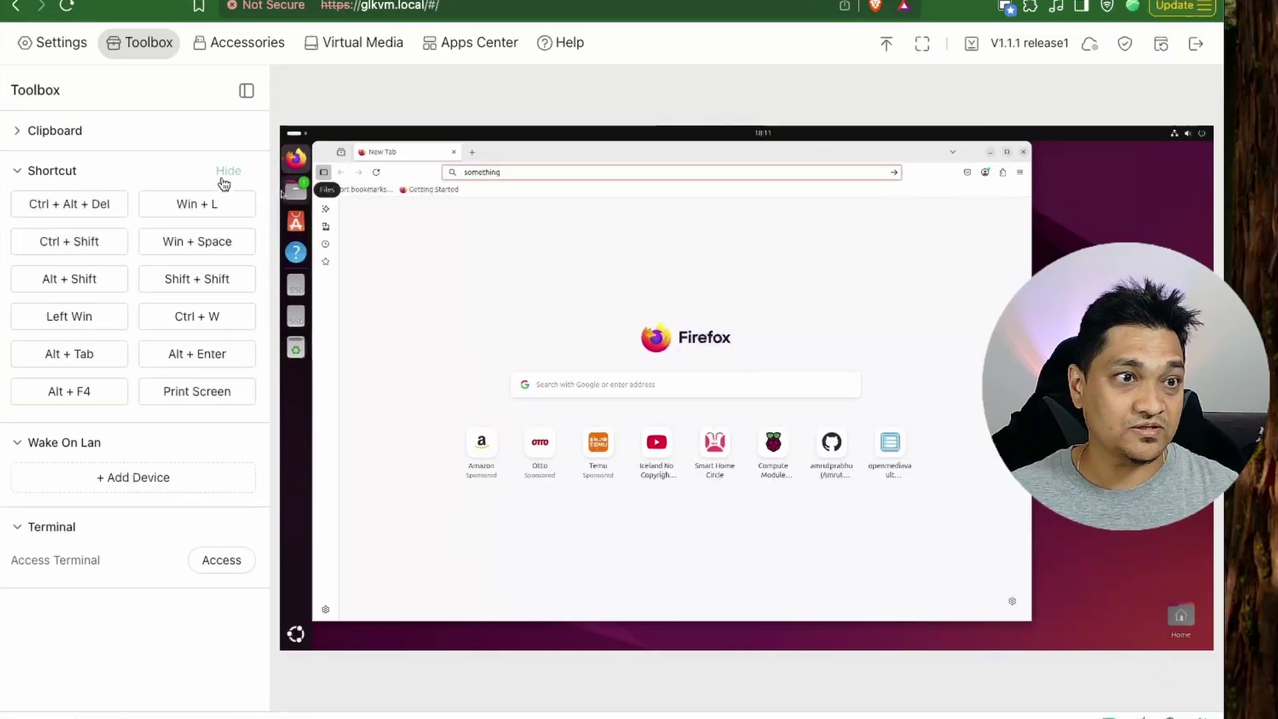
click(58, 202)
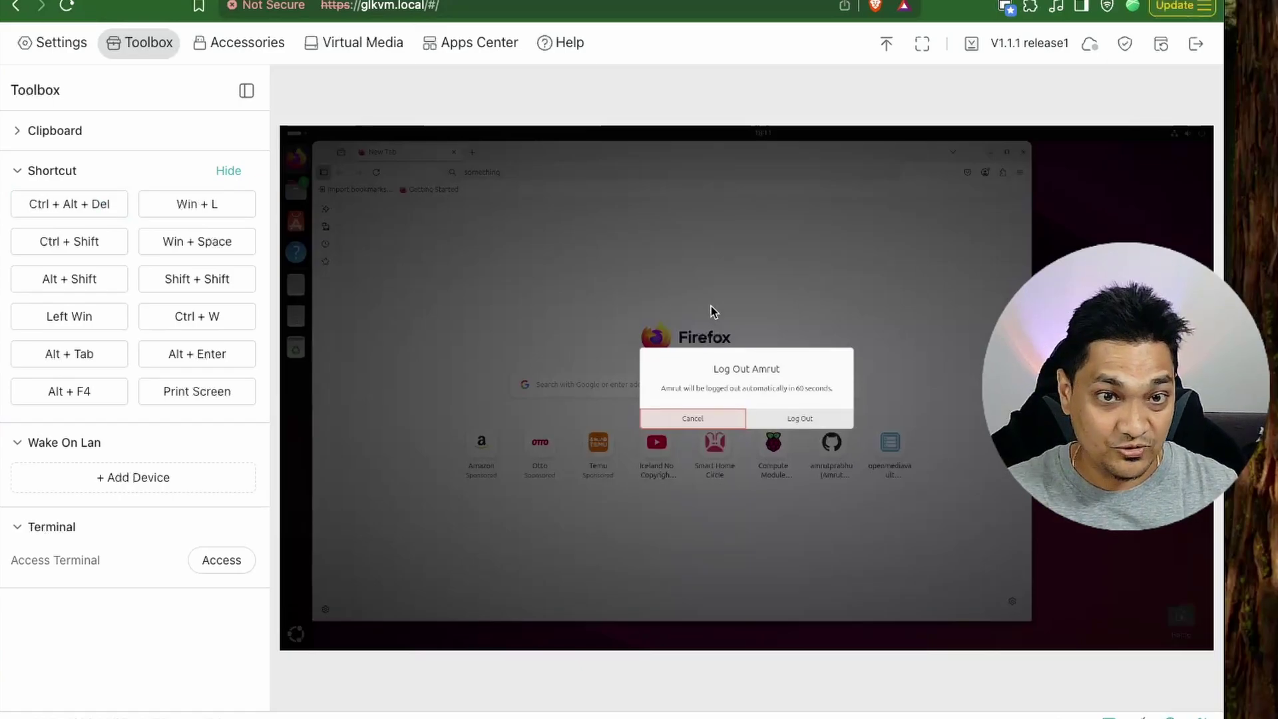
key(Escape)
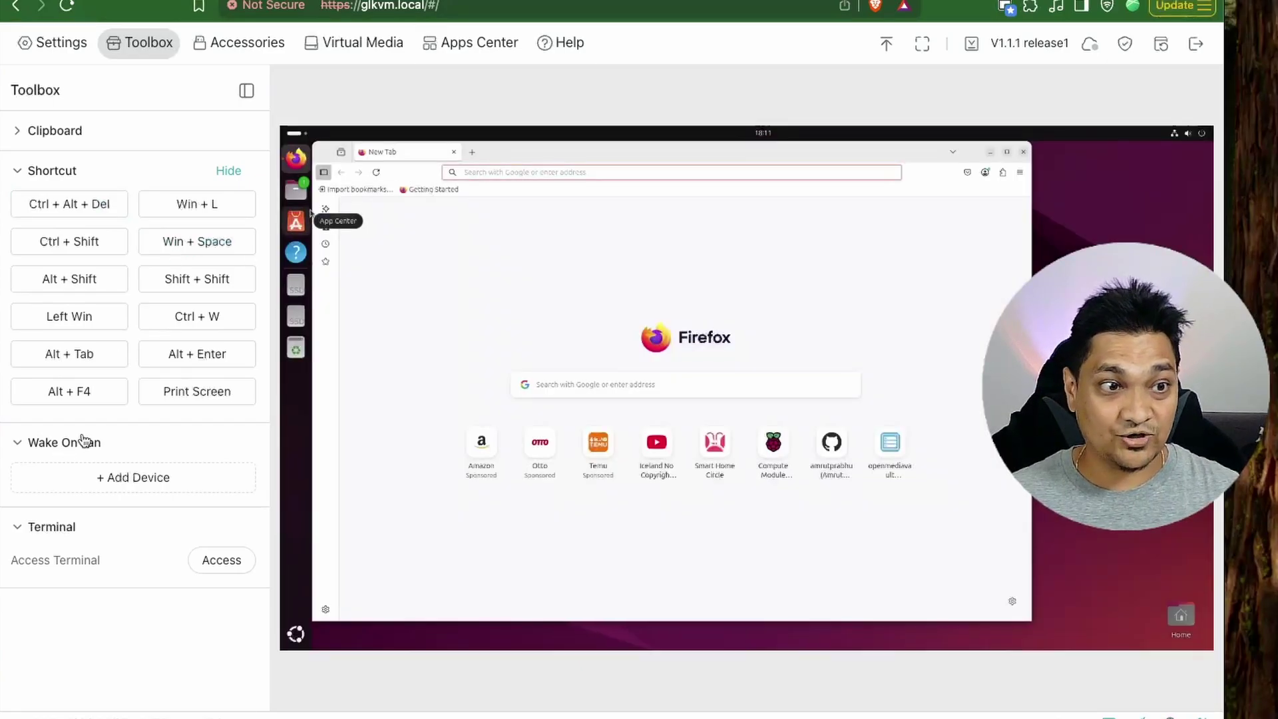
Close remote Firefox with Alt+F4, add device-c121 (192.168.0.117) to Wake on LAN, and power off Ubuntu
click(71, 393)
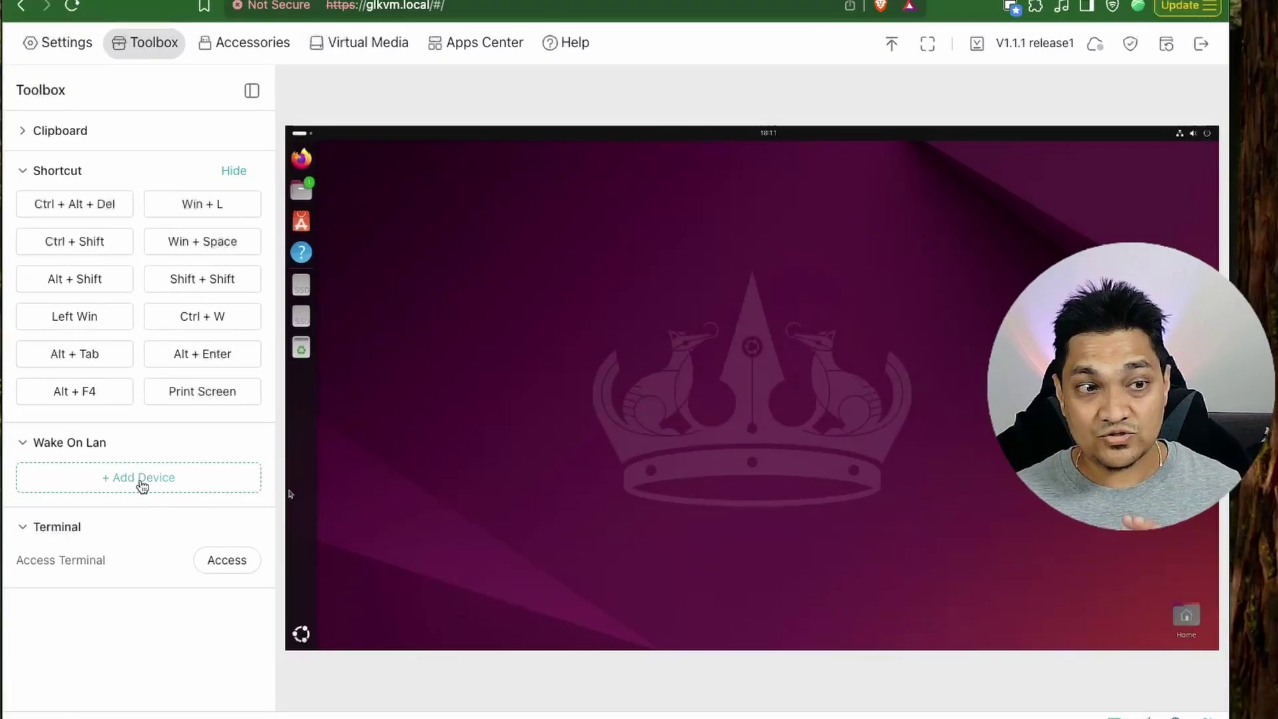
click(192, 471)
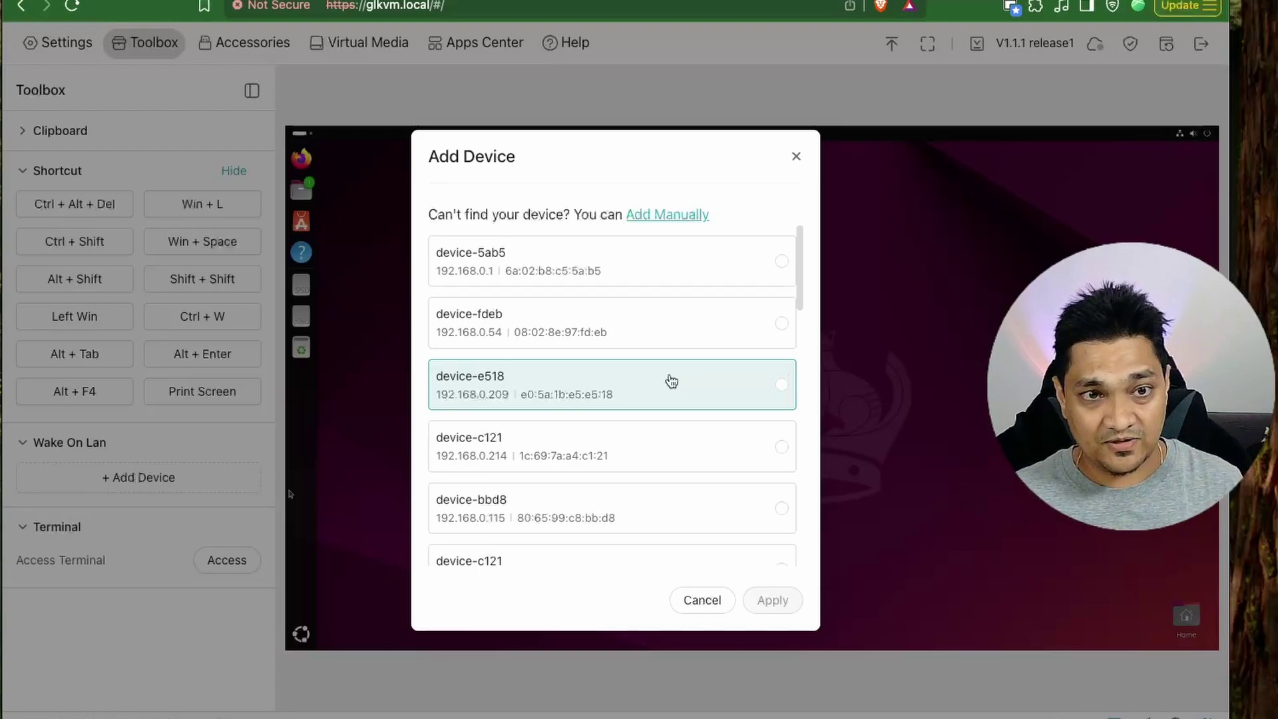
scroll(644, 477, down, 1)
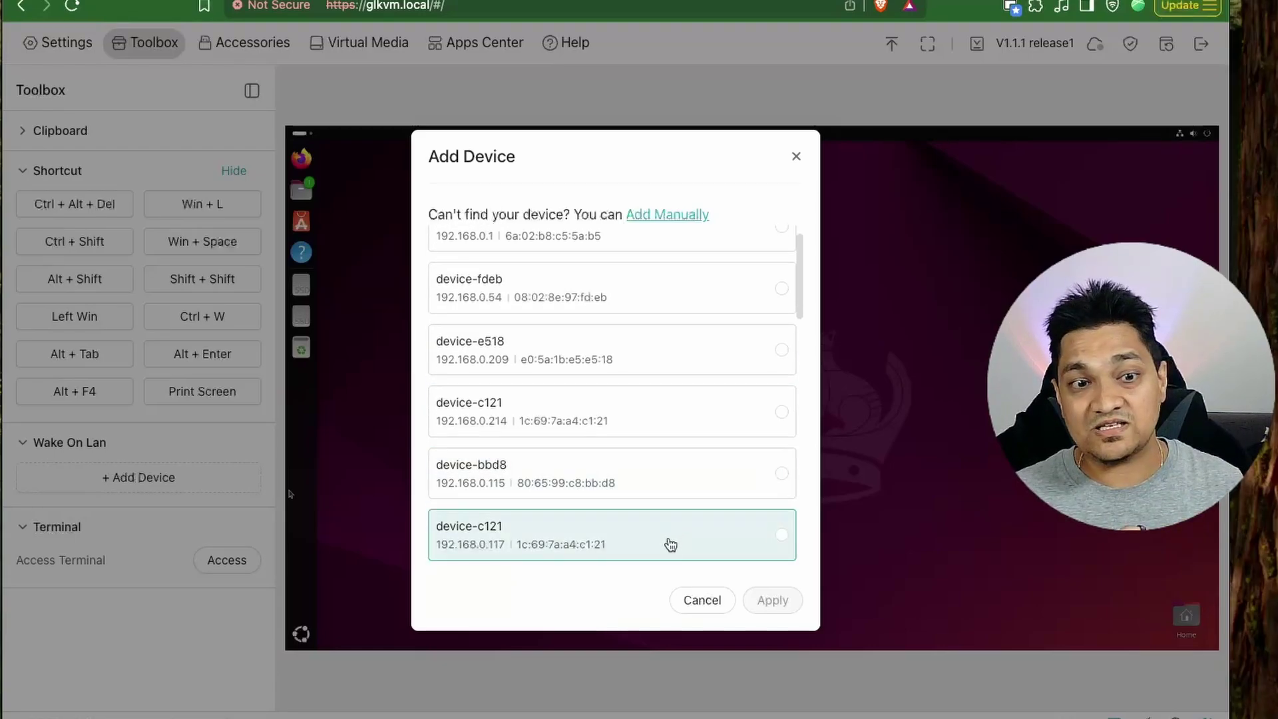
click(668, 545)
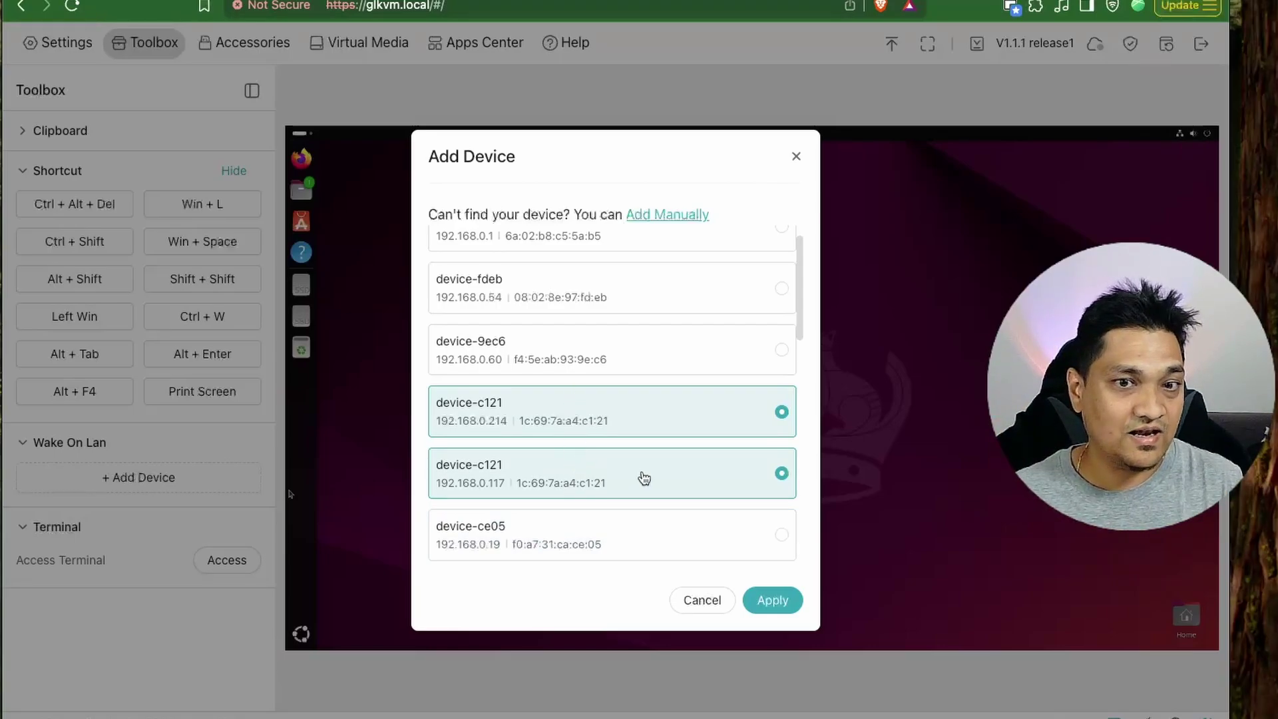
click(772, 601)
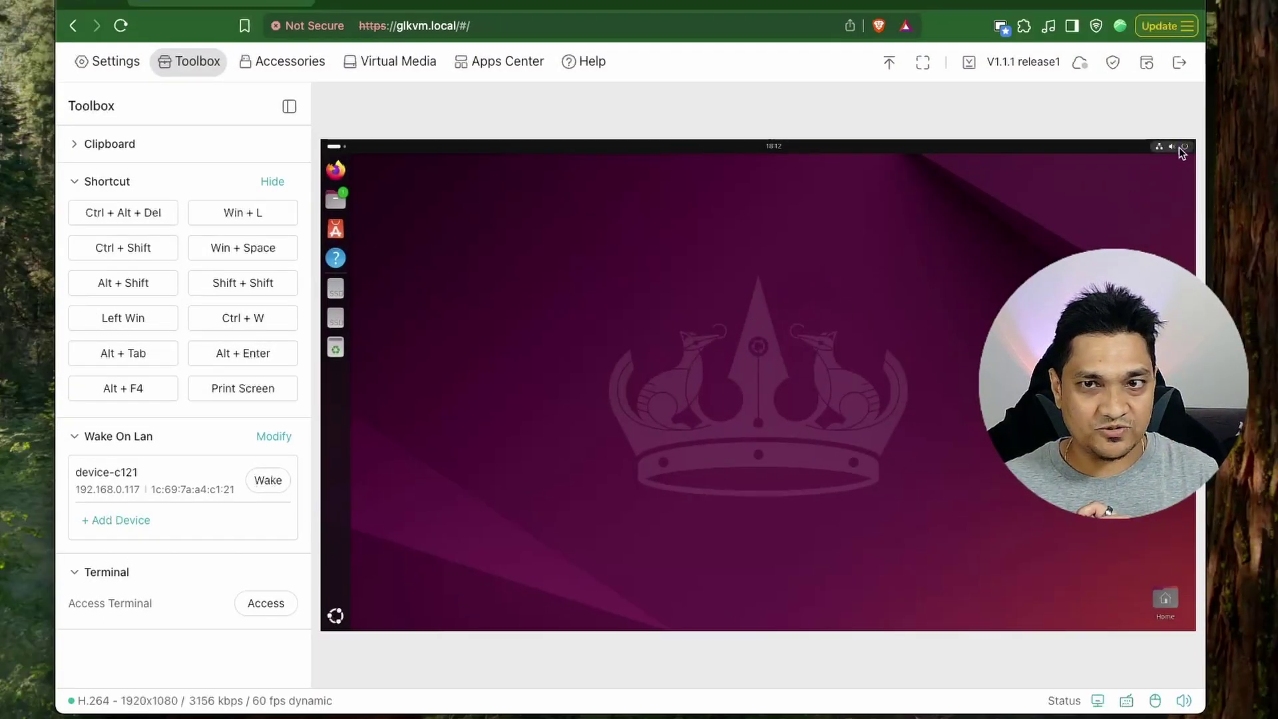
click(1180, 146)
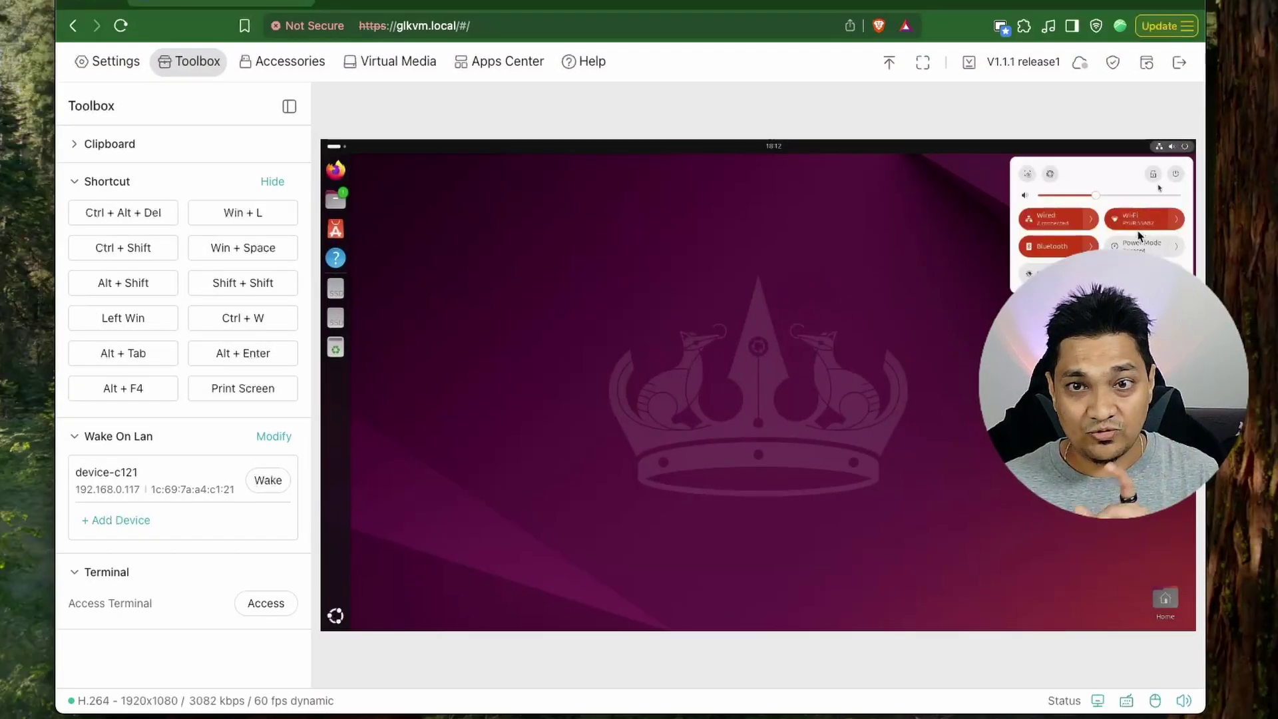
click(1174, 175)
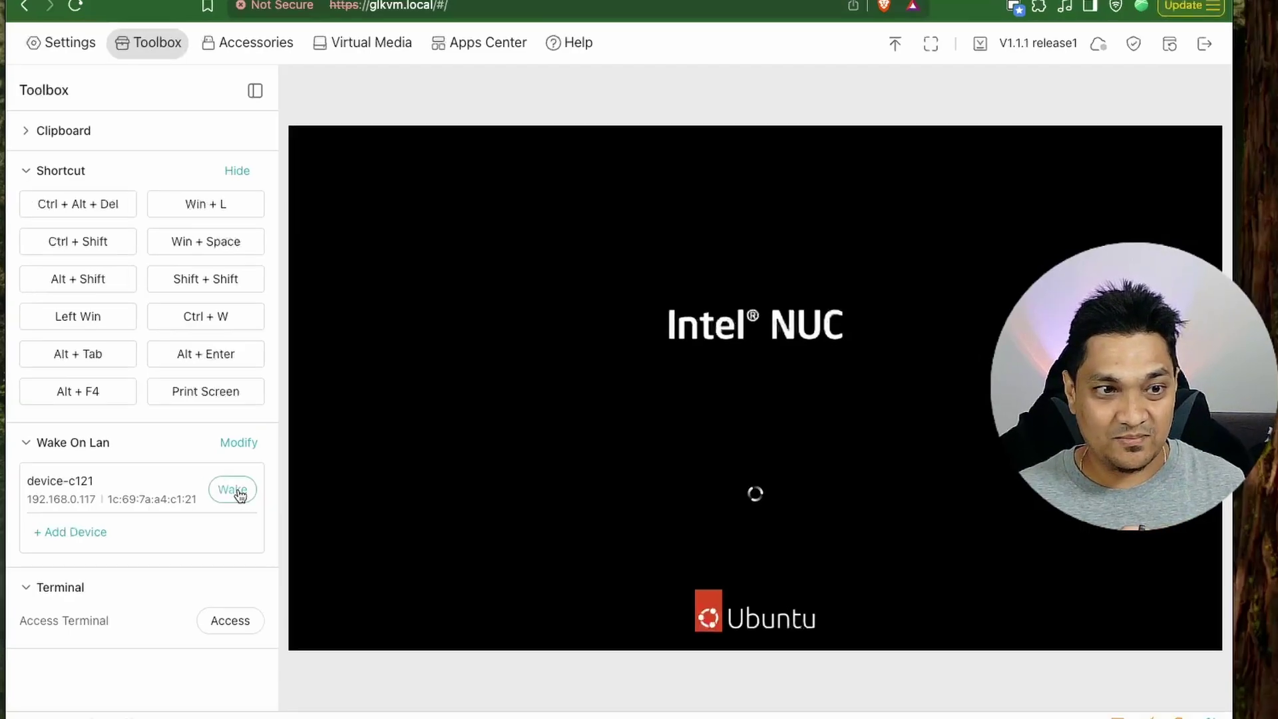
Wake device-c121, press F2 to enter BIOS, then exit without saving
click(284, 490)
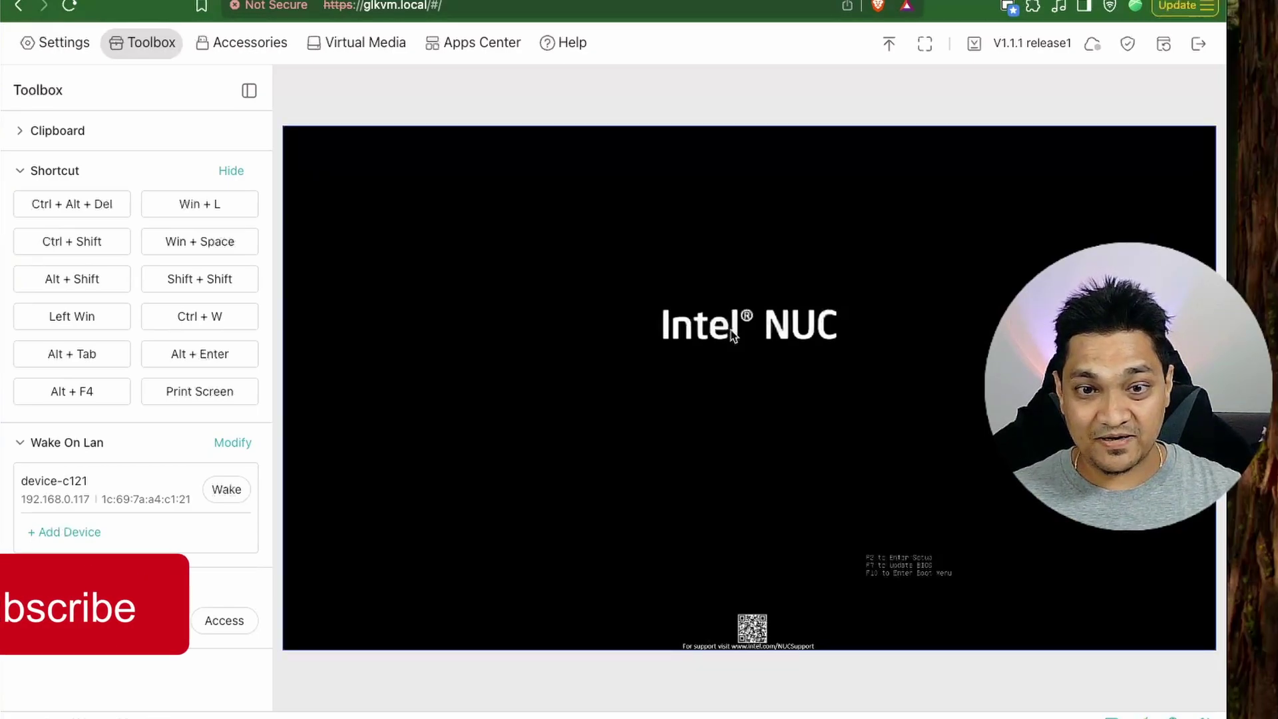
key(F2)
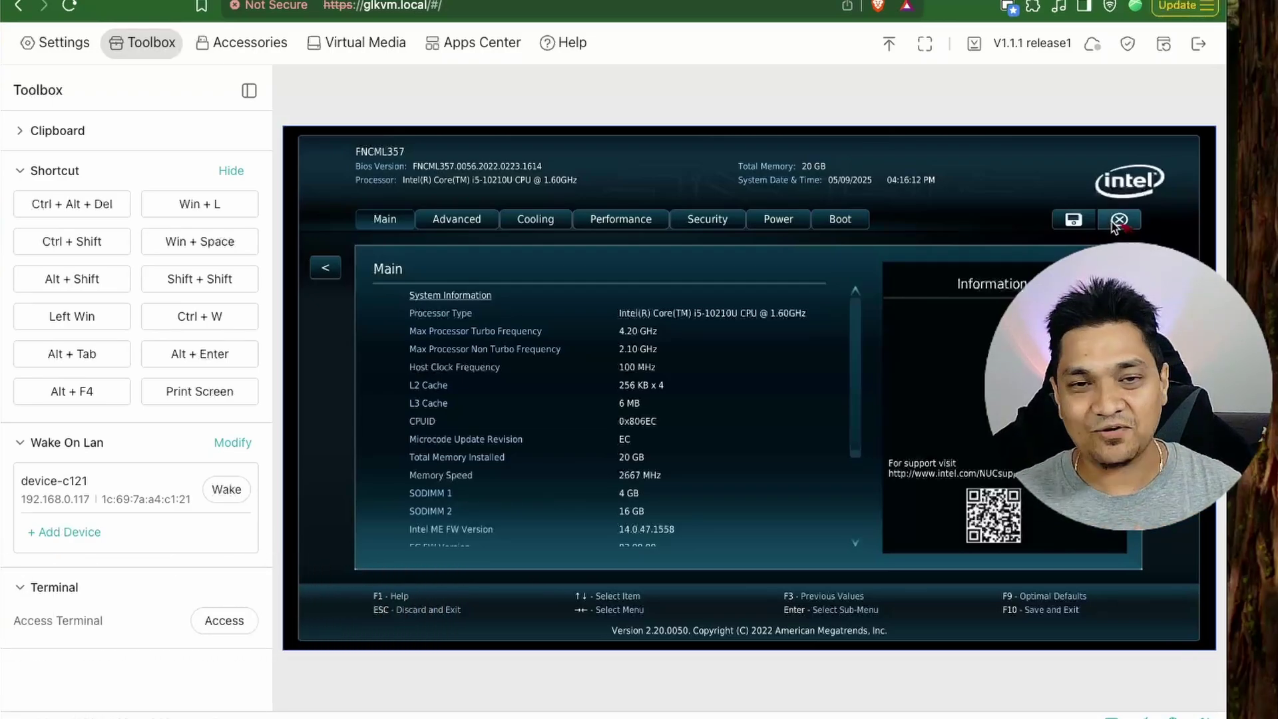
click(1113, 221)
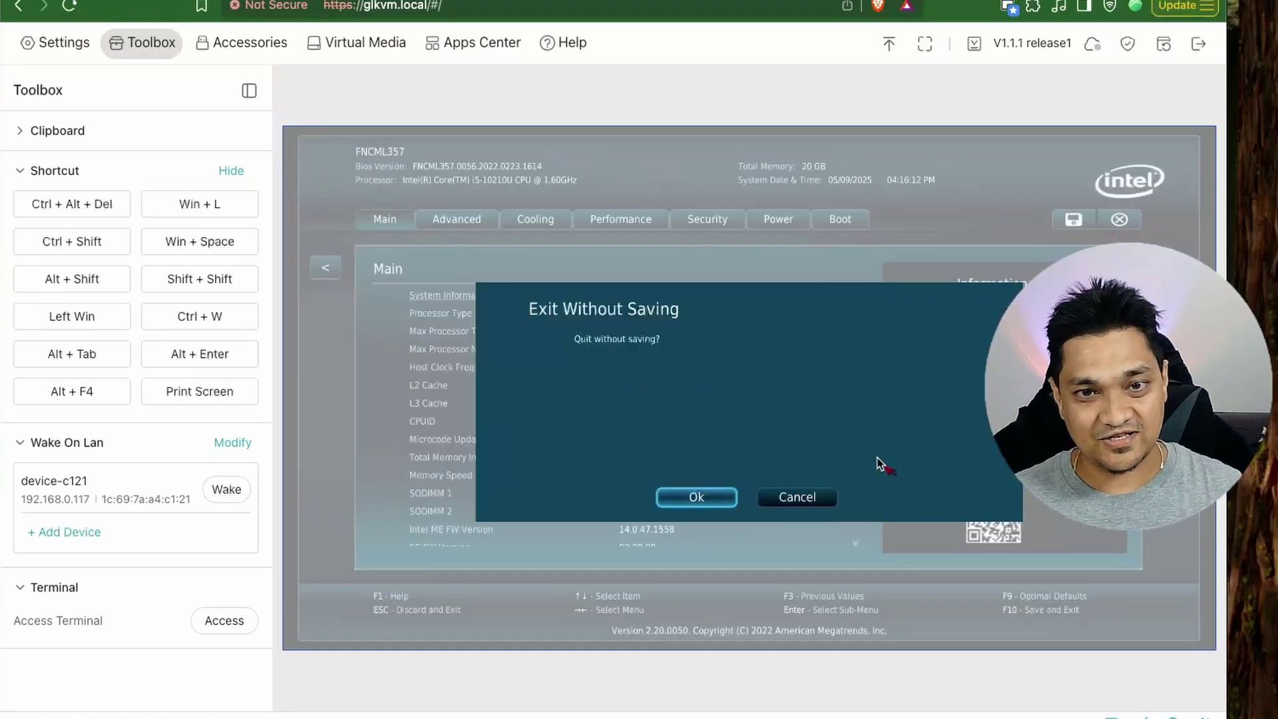
click(706, 497)
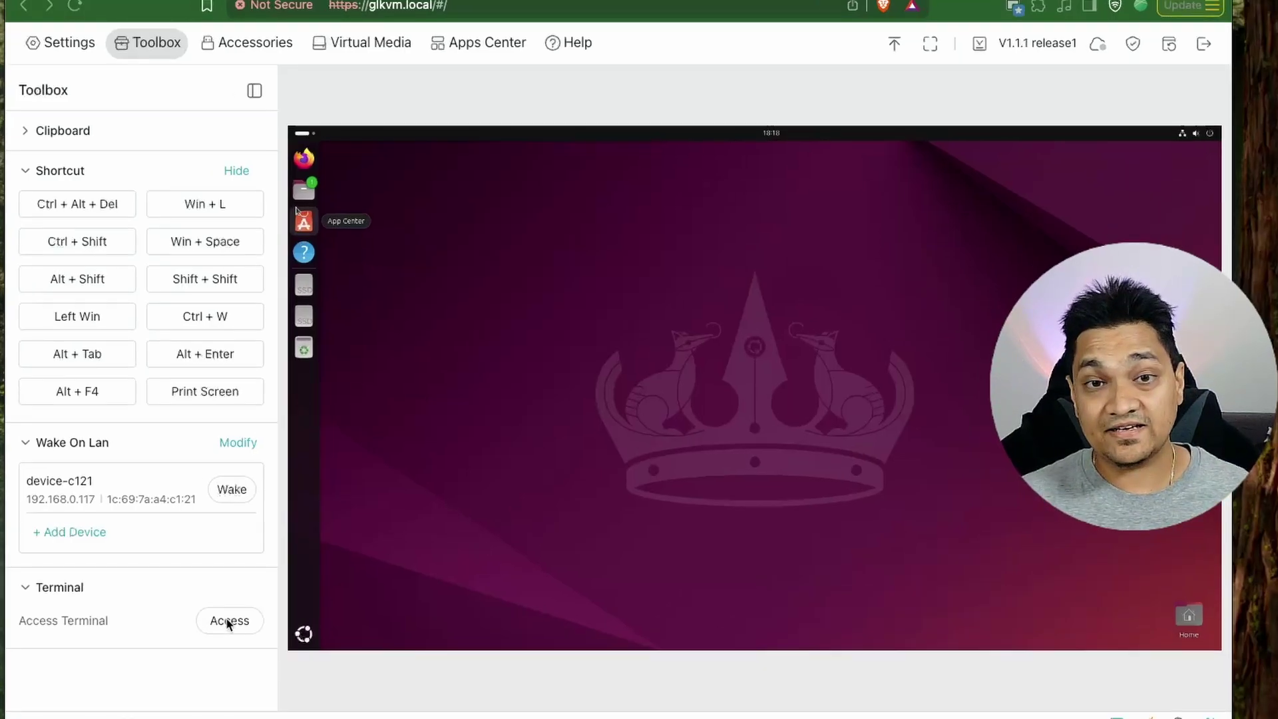
click(226, 621)
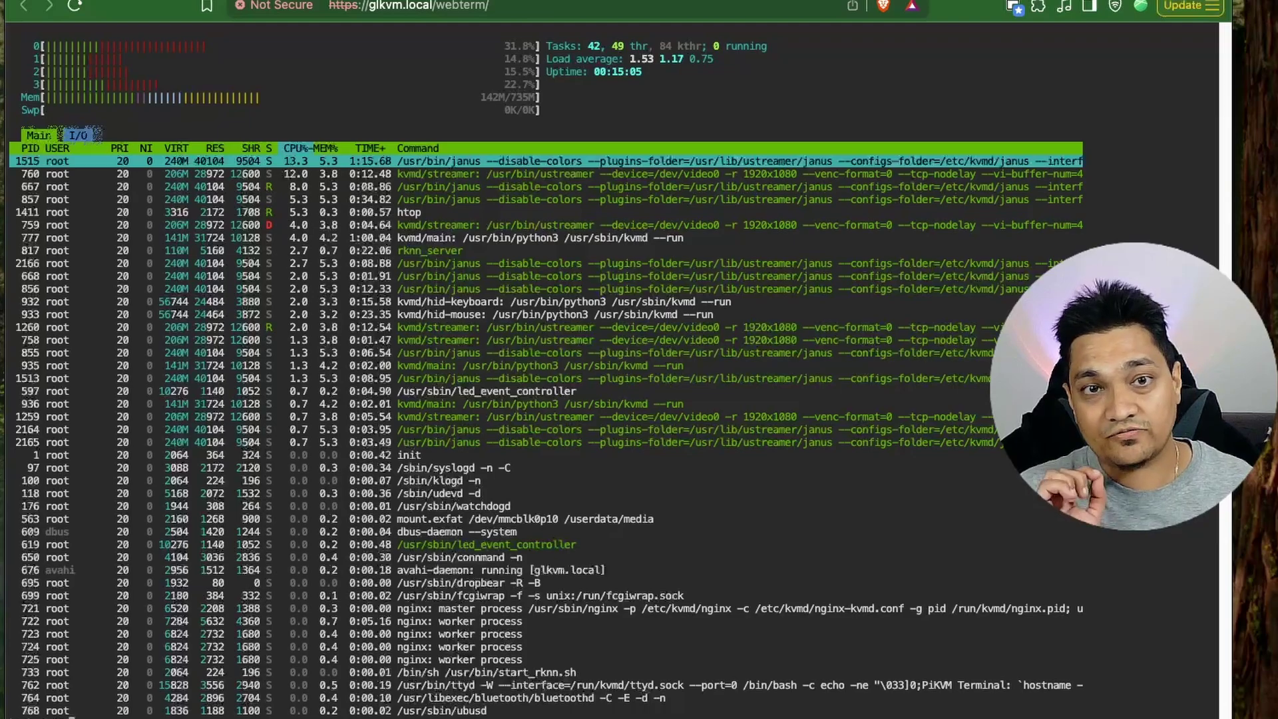
key(q)
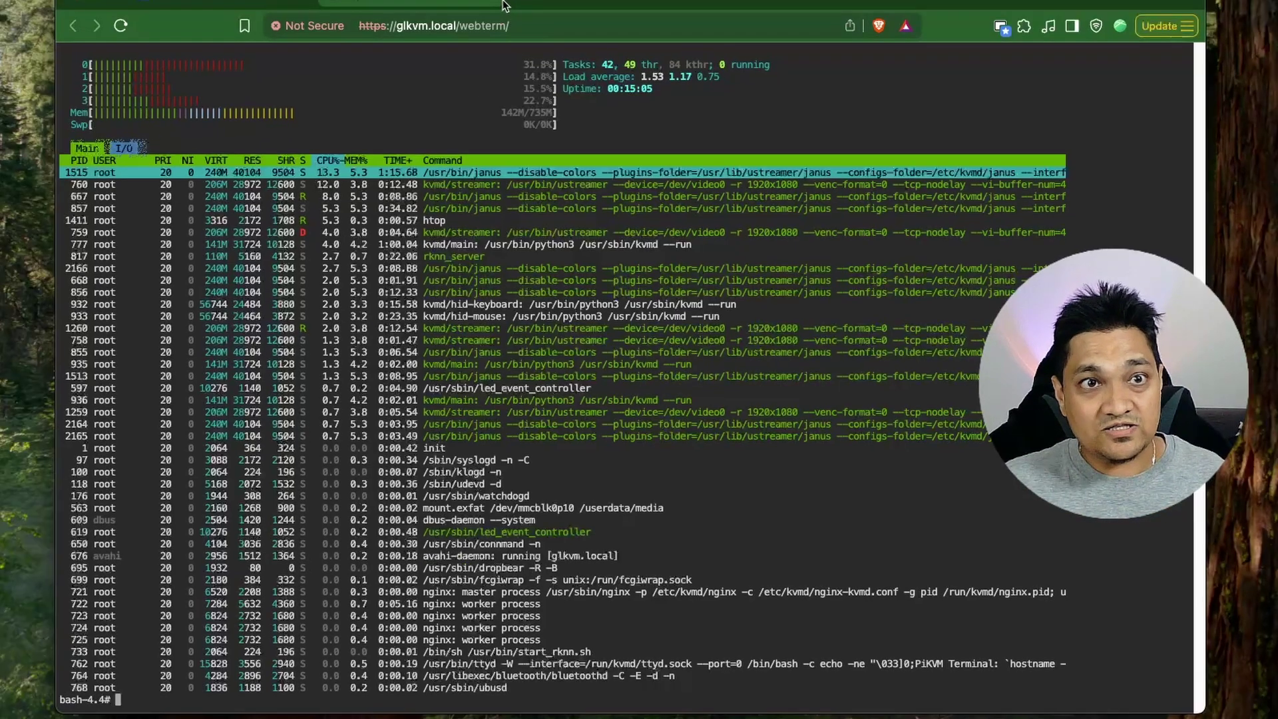
click(502, 6)
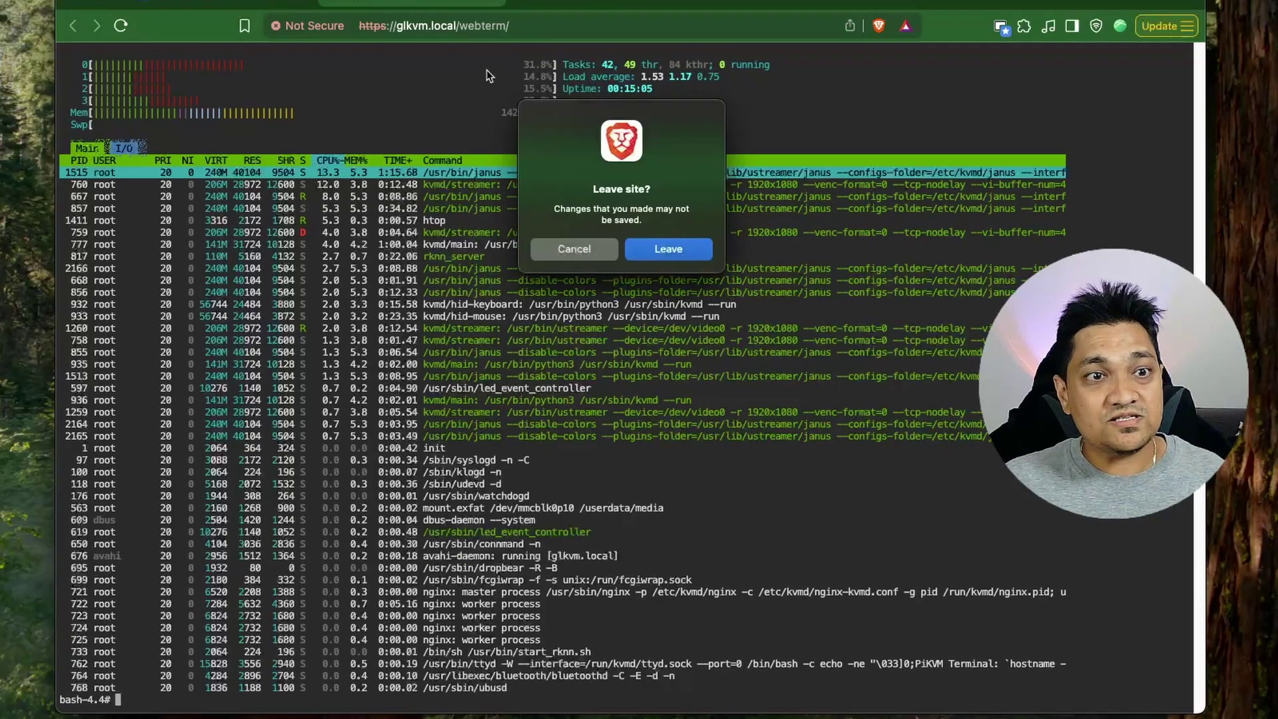
click(676, 247)
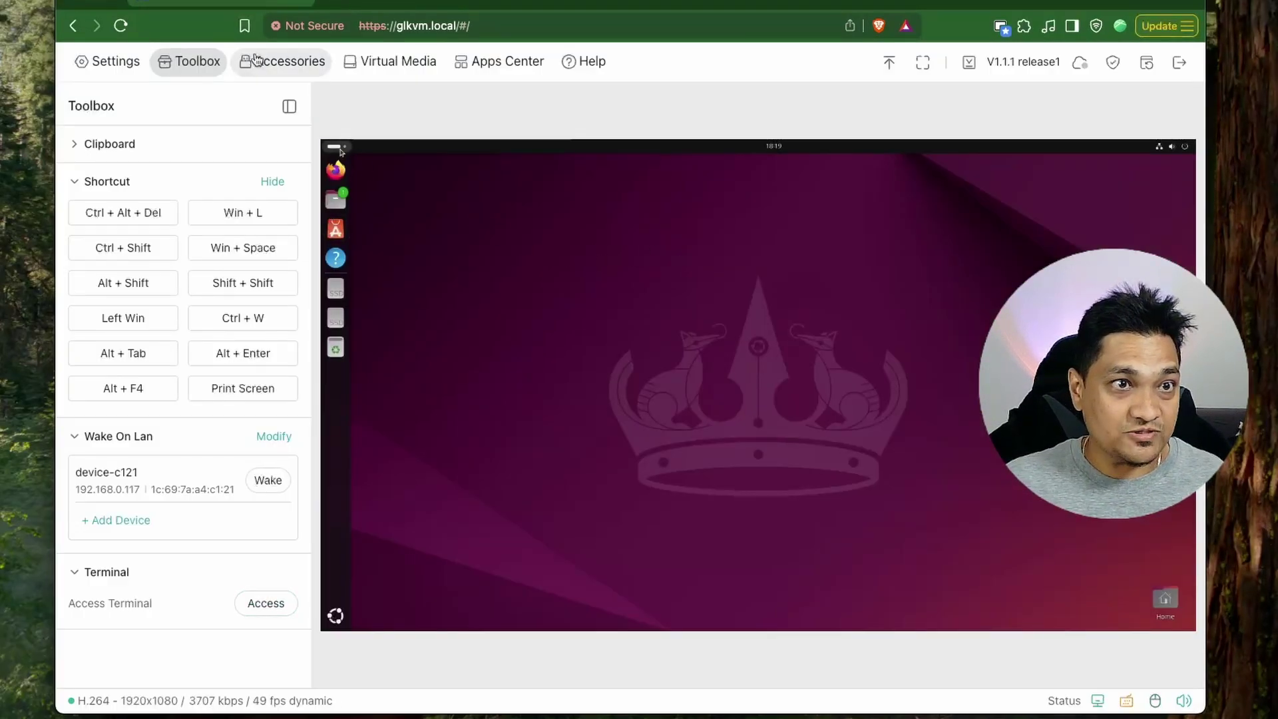
Show the Accessories panel, highlight the Fingerbot description, and press Restart under ATX Power
click(303, 70)
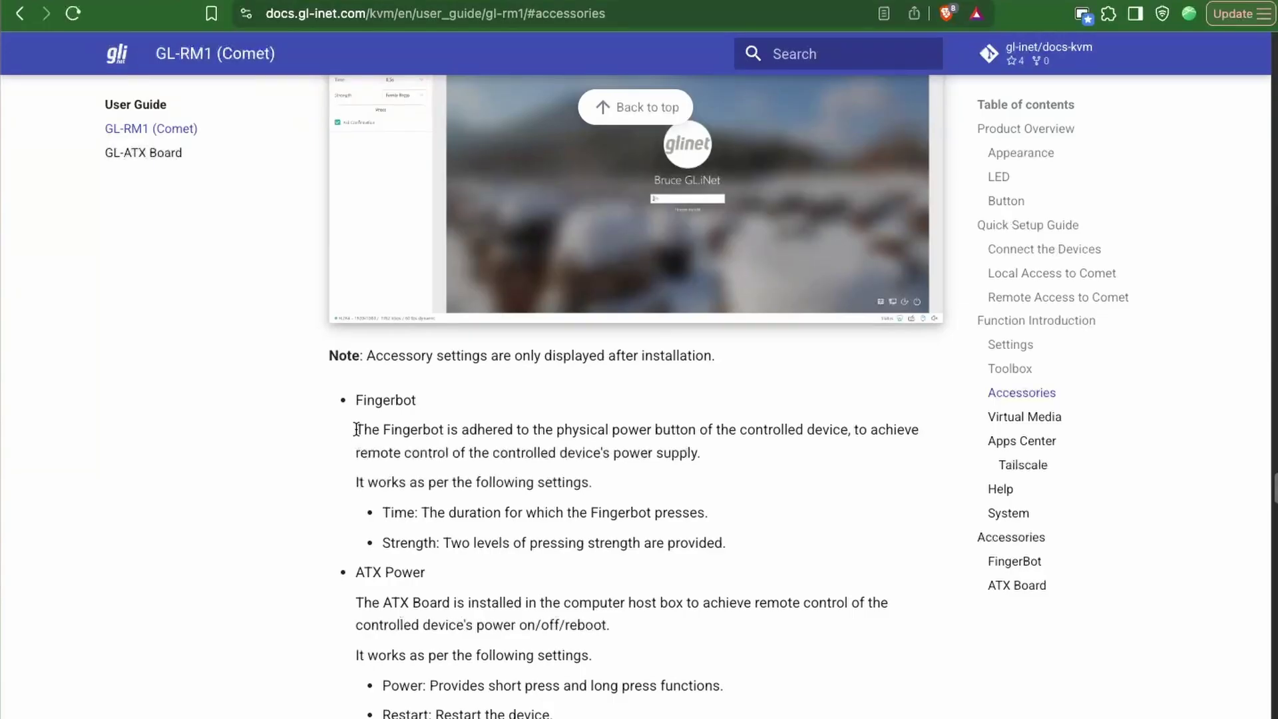
drag(356, 429, 858, 434)
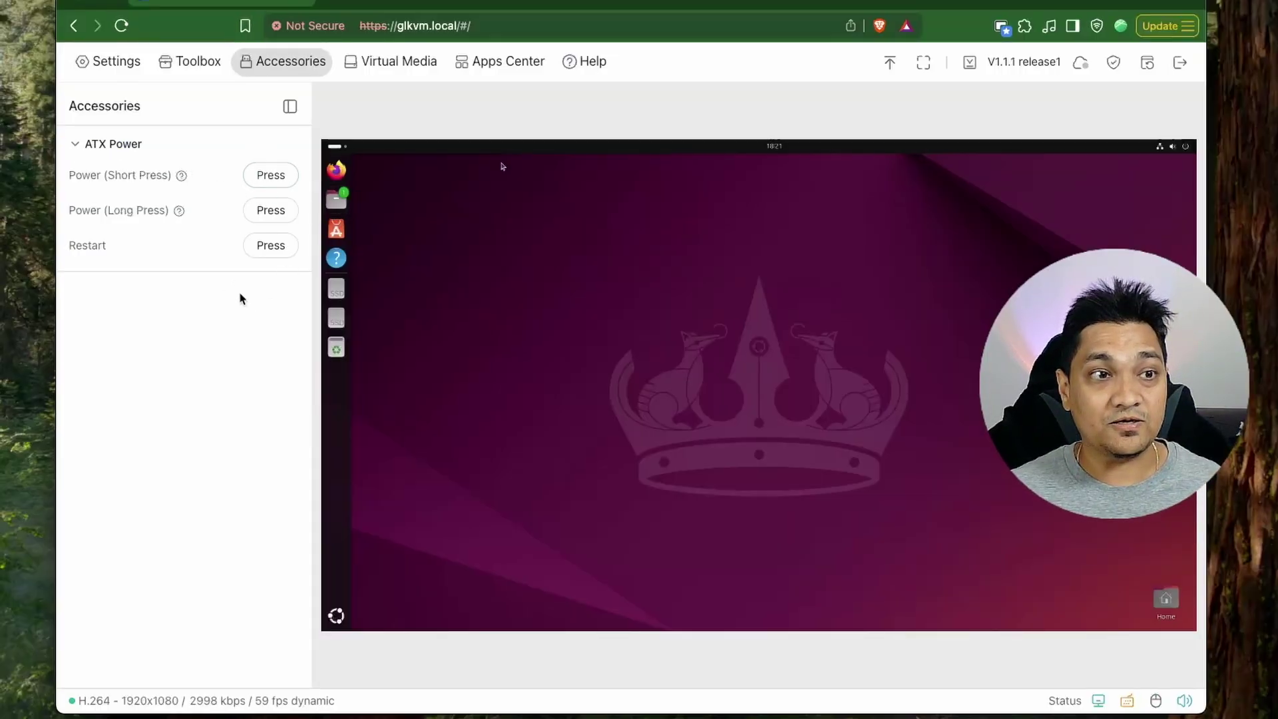
click(253, 247)
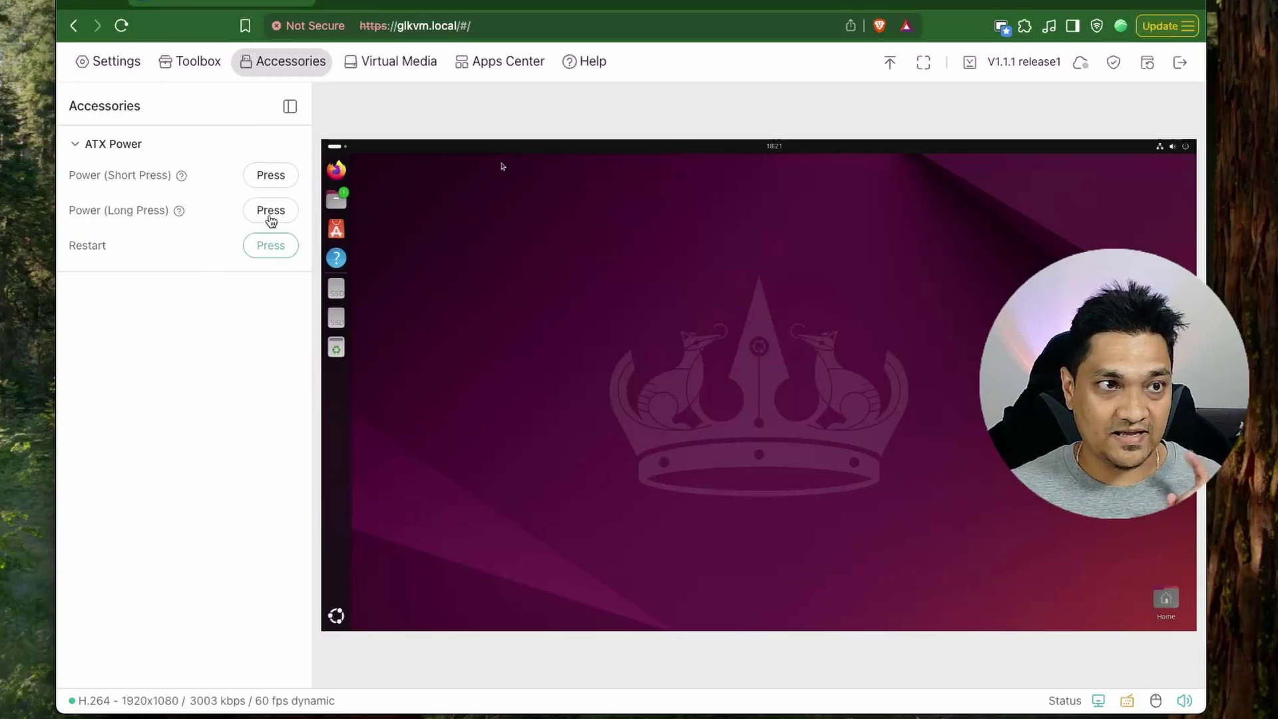
click(274, 174)
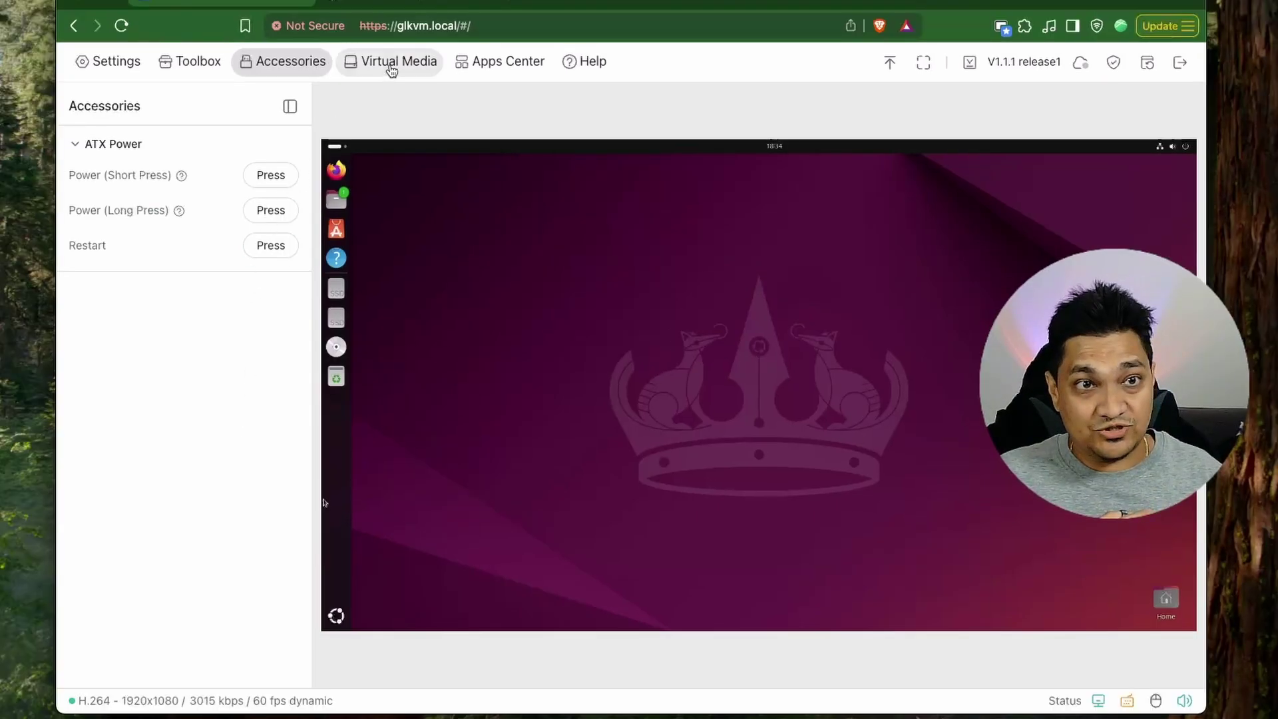
Upload the debian-12.10.0-amd64-DVD-1.iso file from the host computer to Virtual Media storage
click(392, 67)
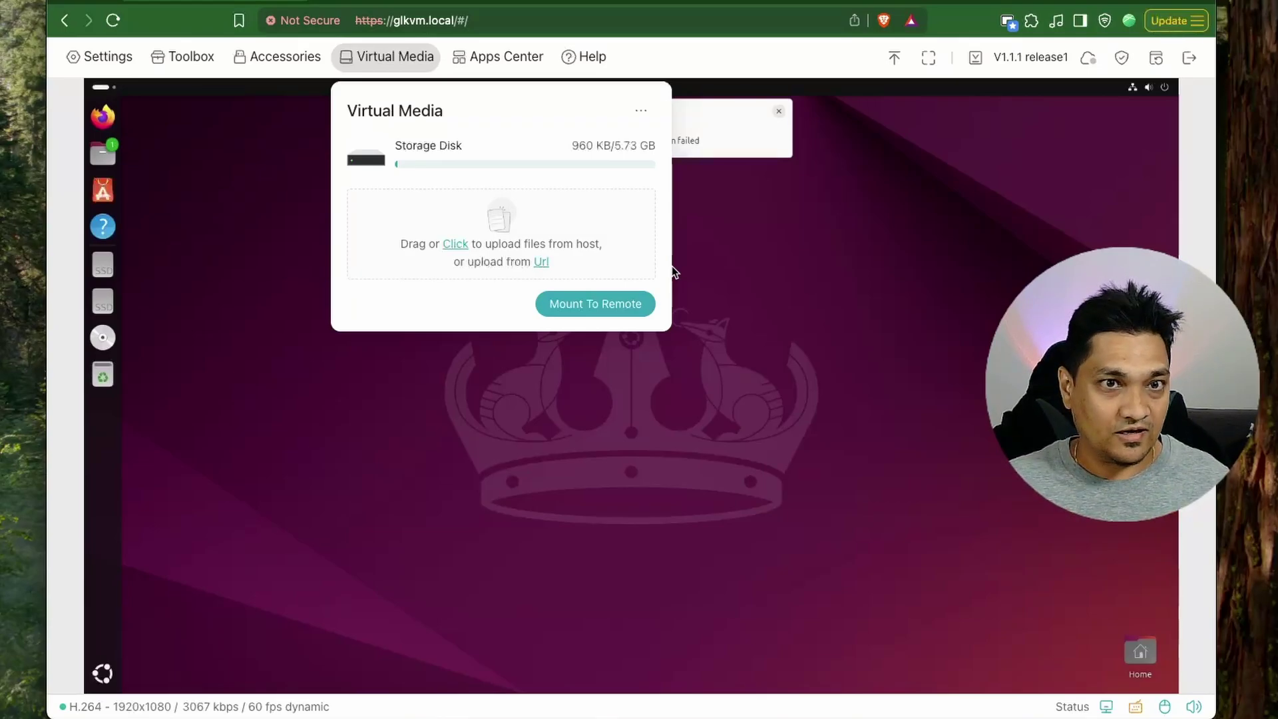
click(458, 245)
double_click(556, 265)
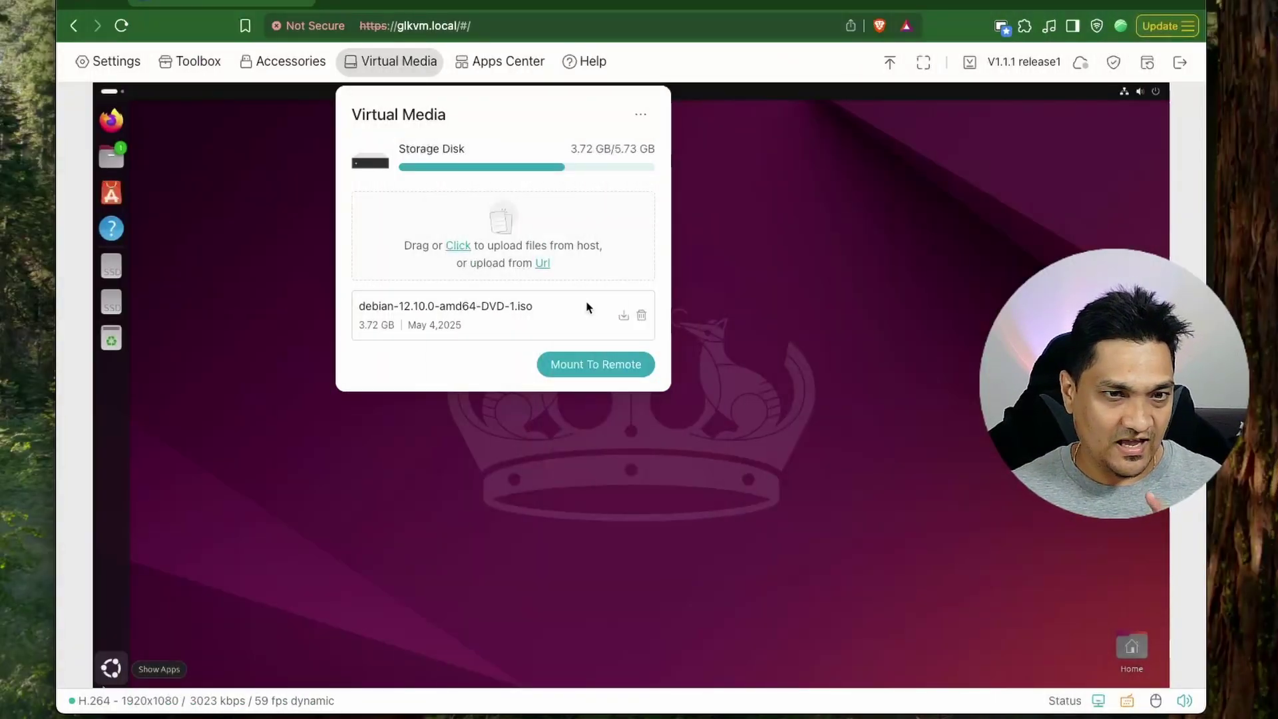
Mount the Debian ISO on the remote PC as a CD-Rom image, then stop mounting
click(576, 366)
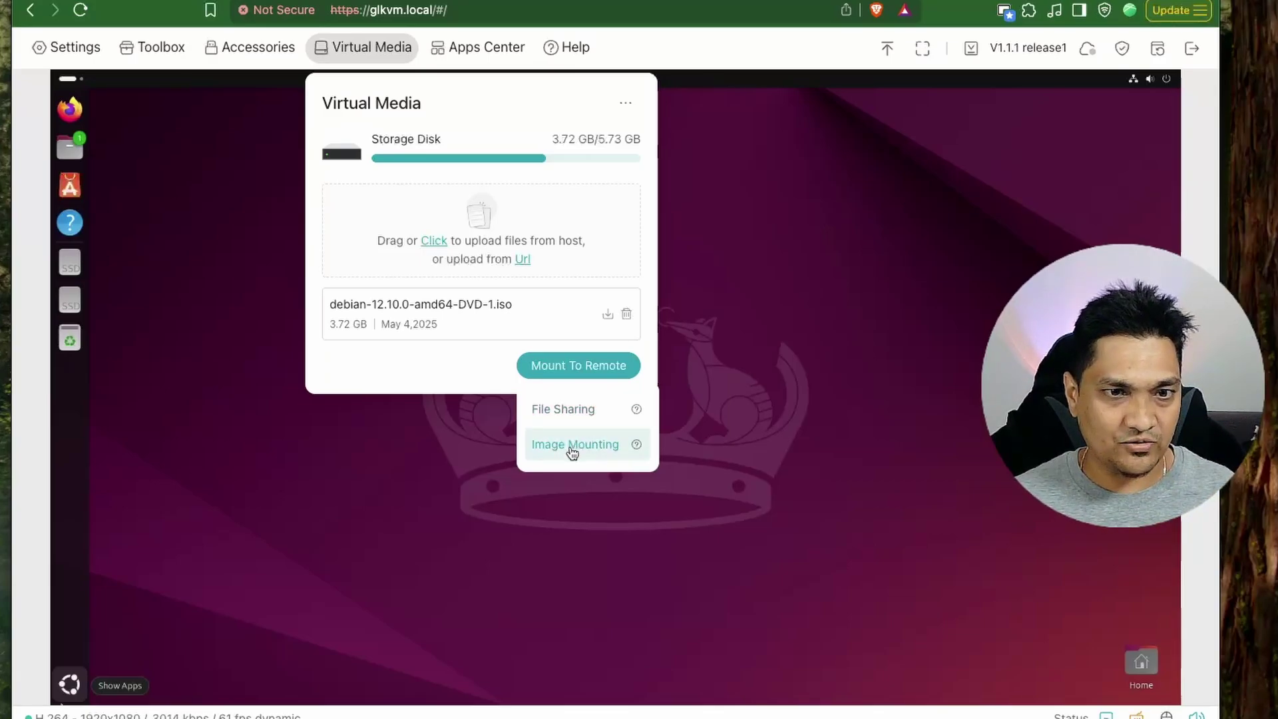
click(572, 444)
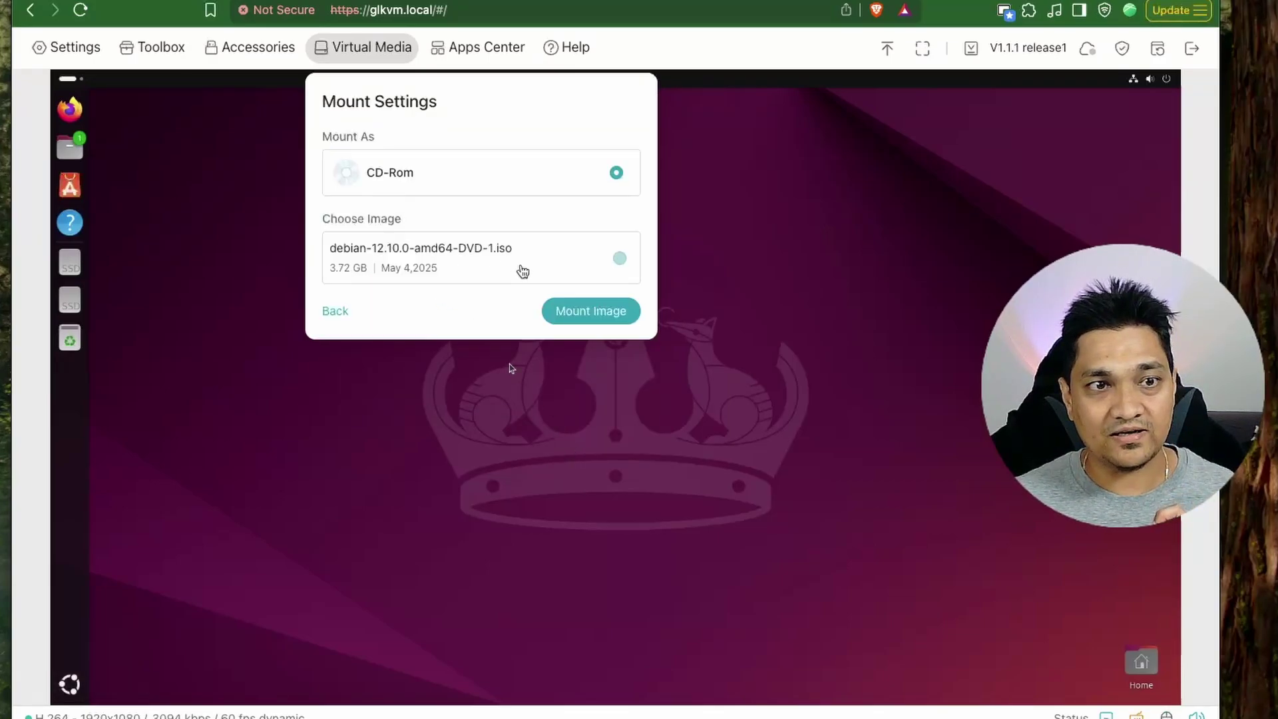
click(580, 310)
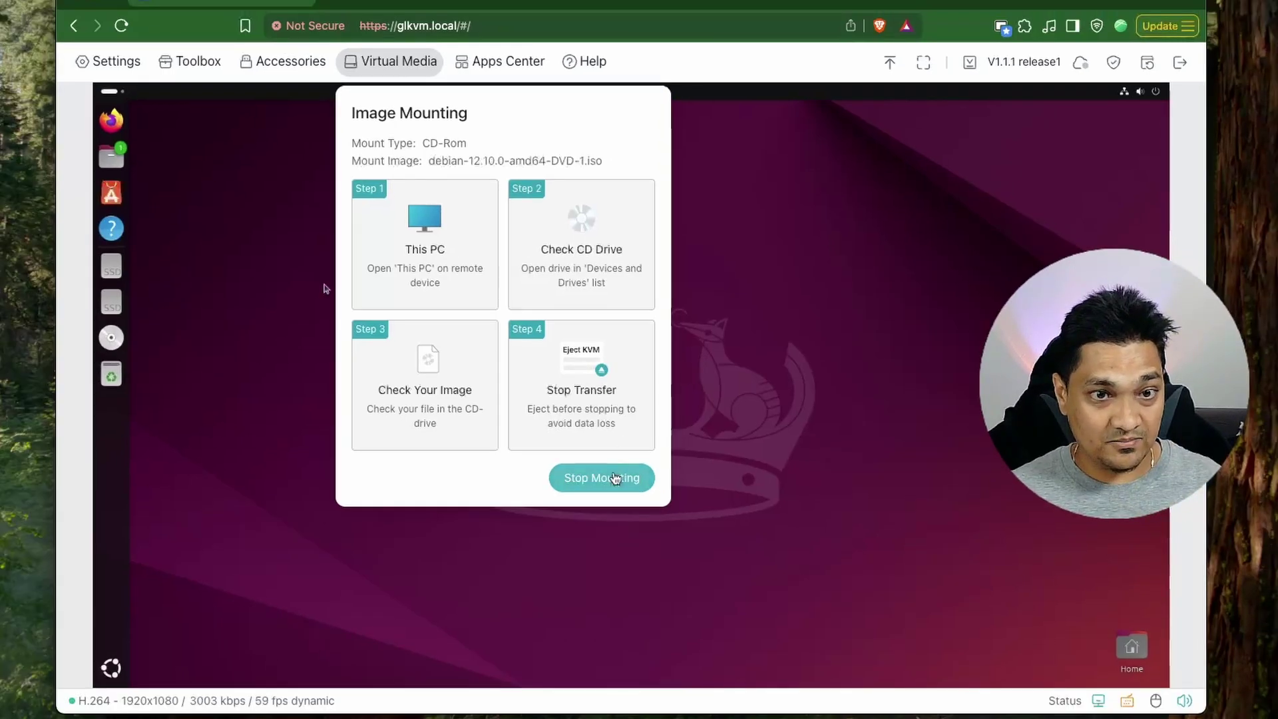
click(613, 478)
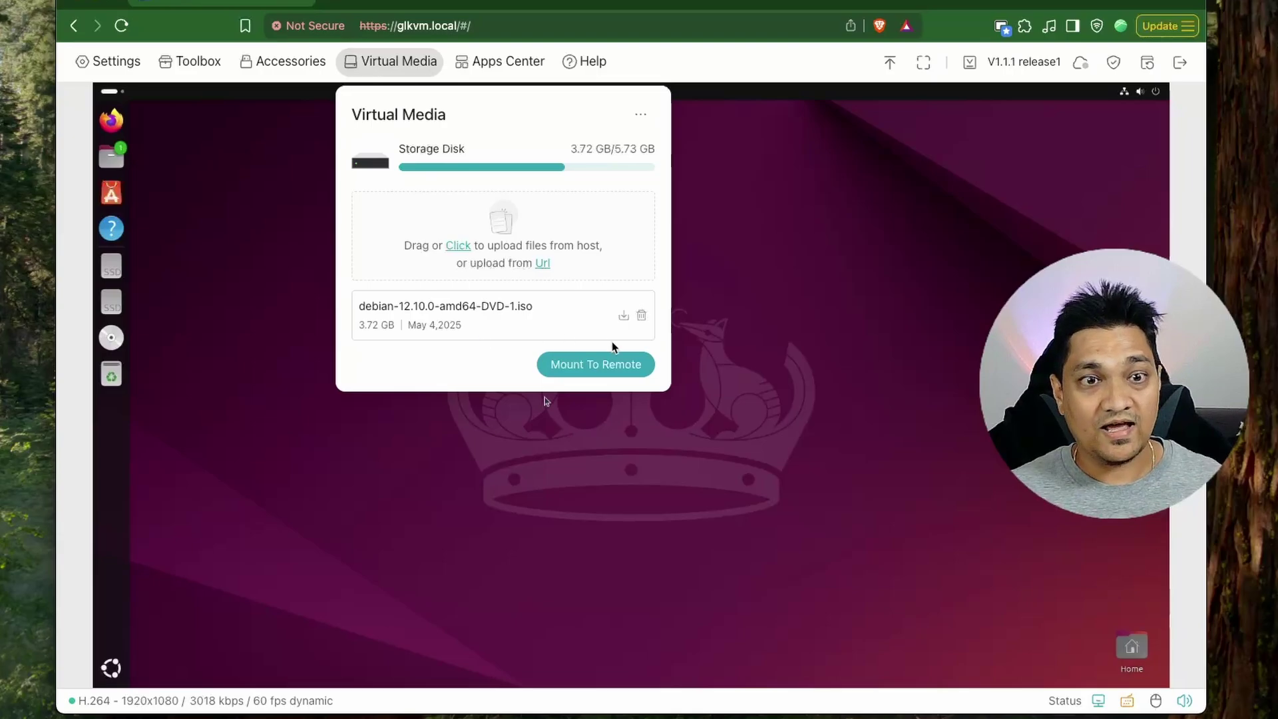
Share storage as a USB drive, view the empty GLKVM drive in Ubuntu, then stop sharing
click(578, 368)
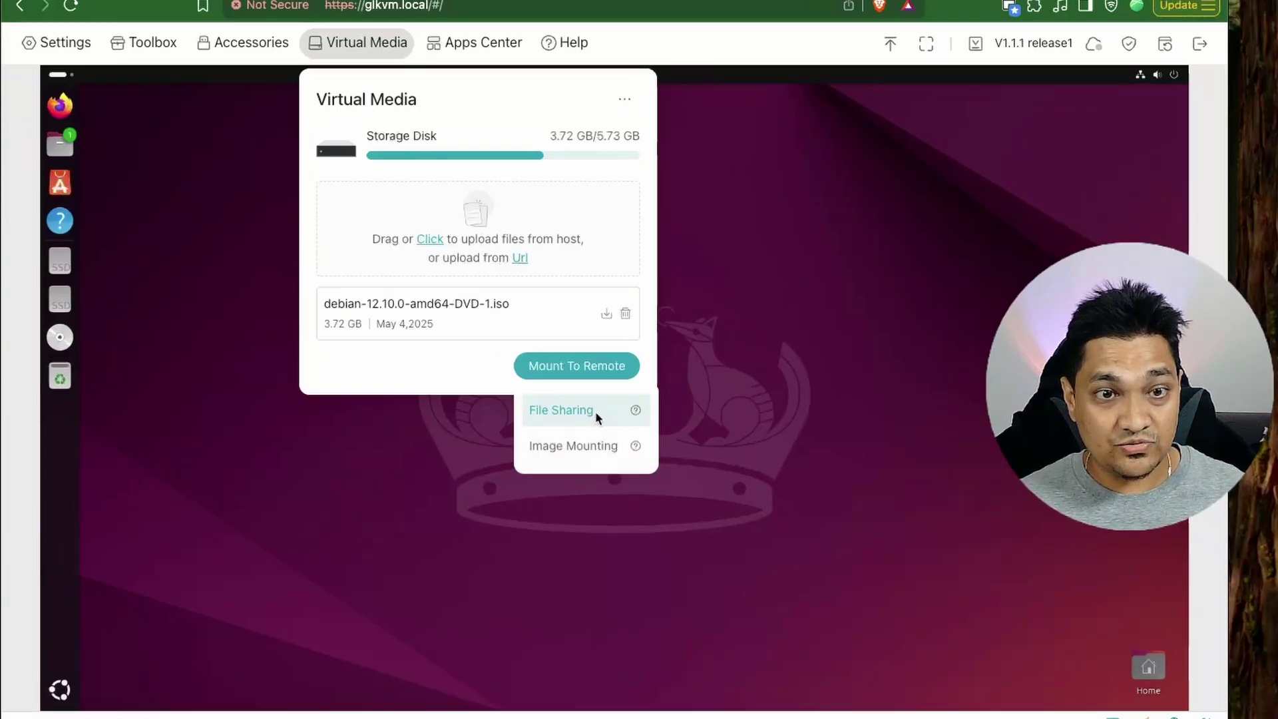
click(609, 413)
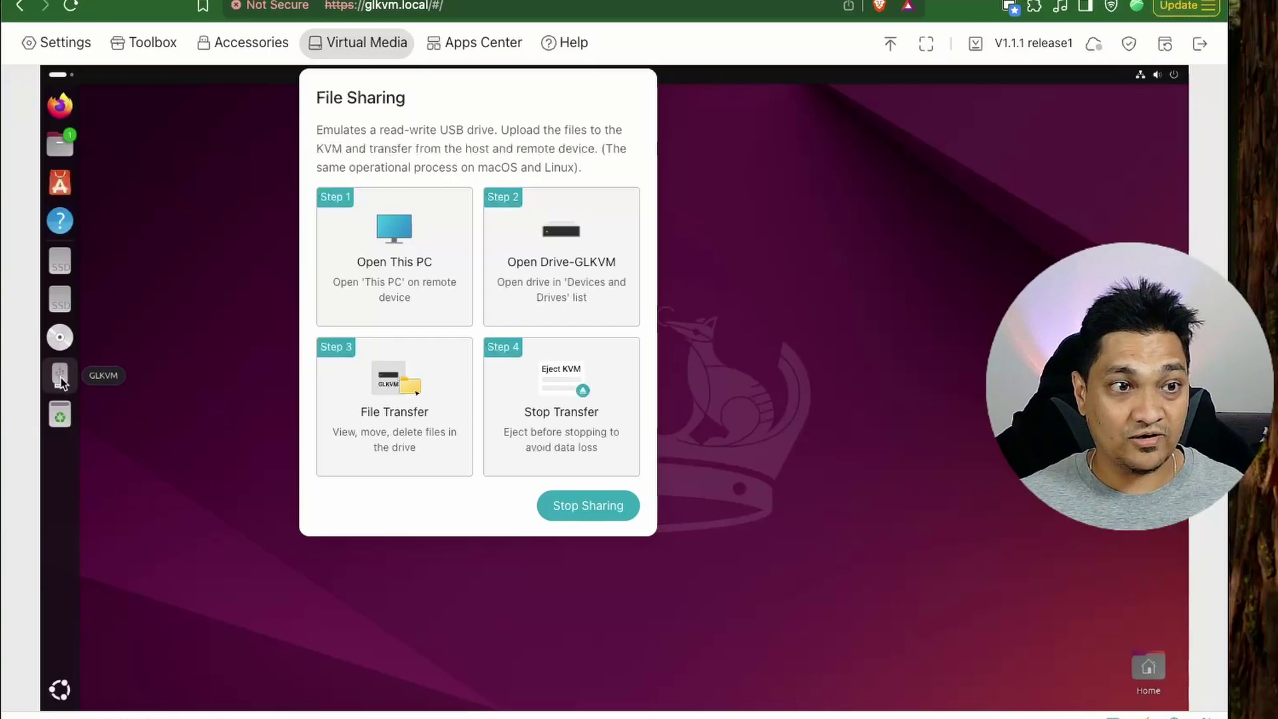
click(61, 381)
click(62, 381)
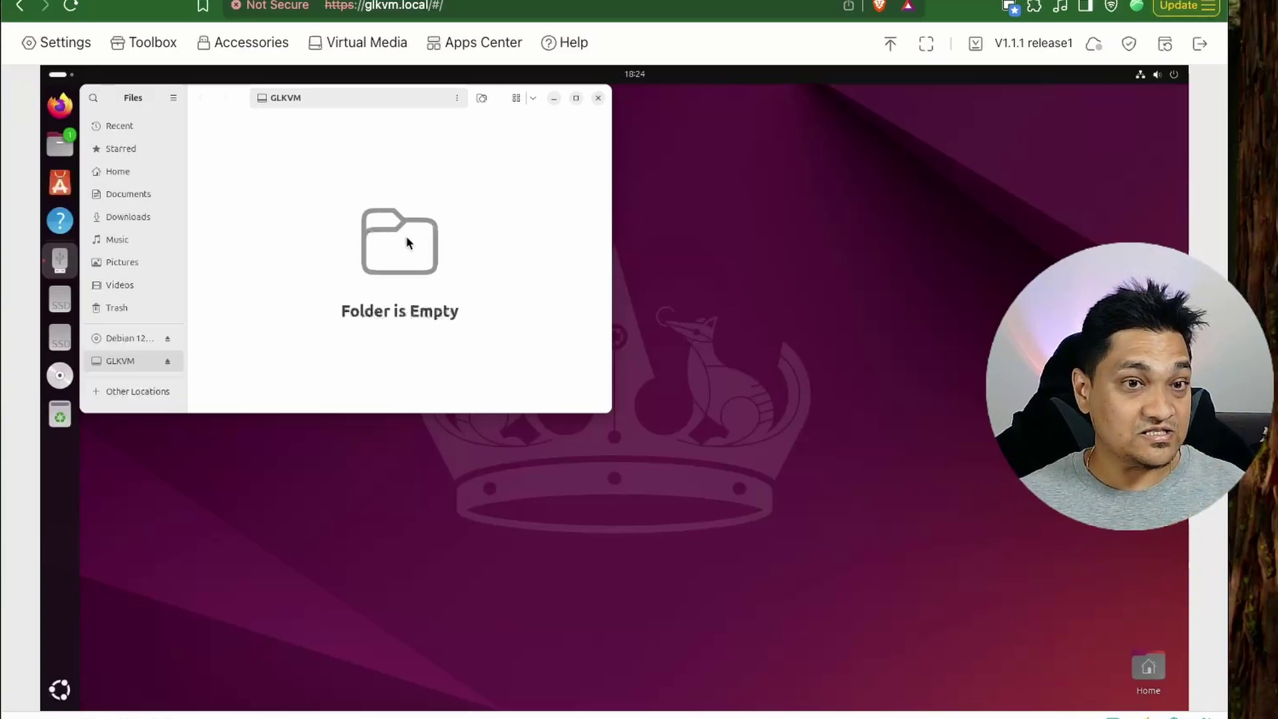
click(377, 48)
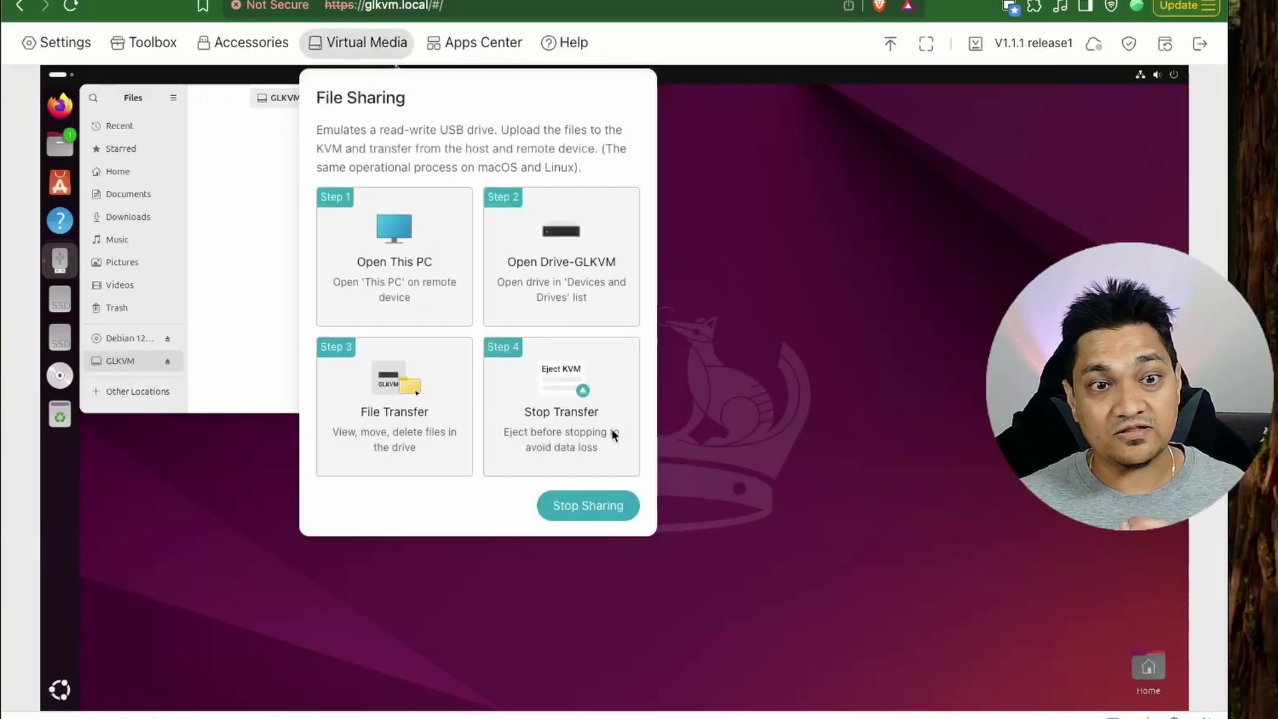
click(595, 517)
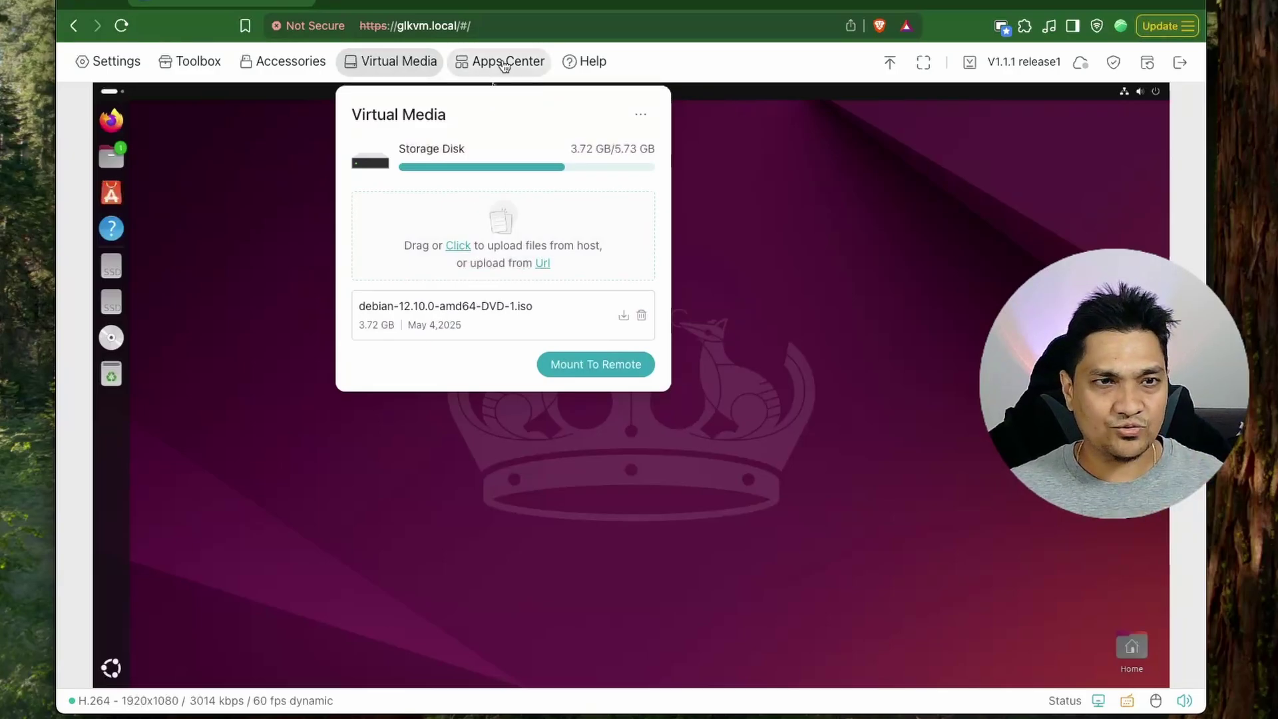
Enable Tailscale in Apps Center, close its login page, and dismiss the Apps Center popup
click(504, 63)
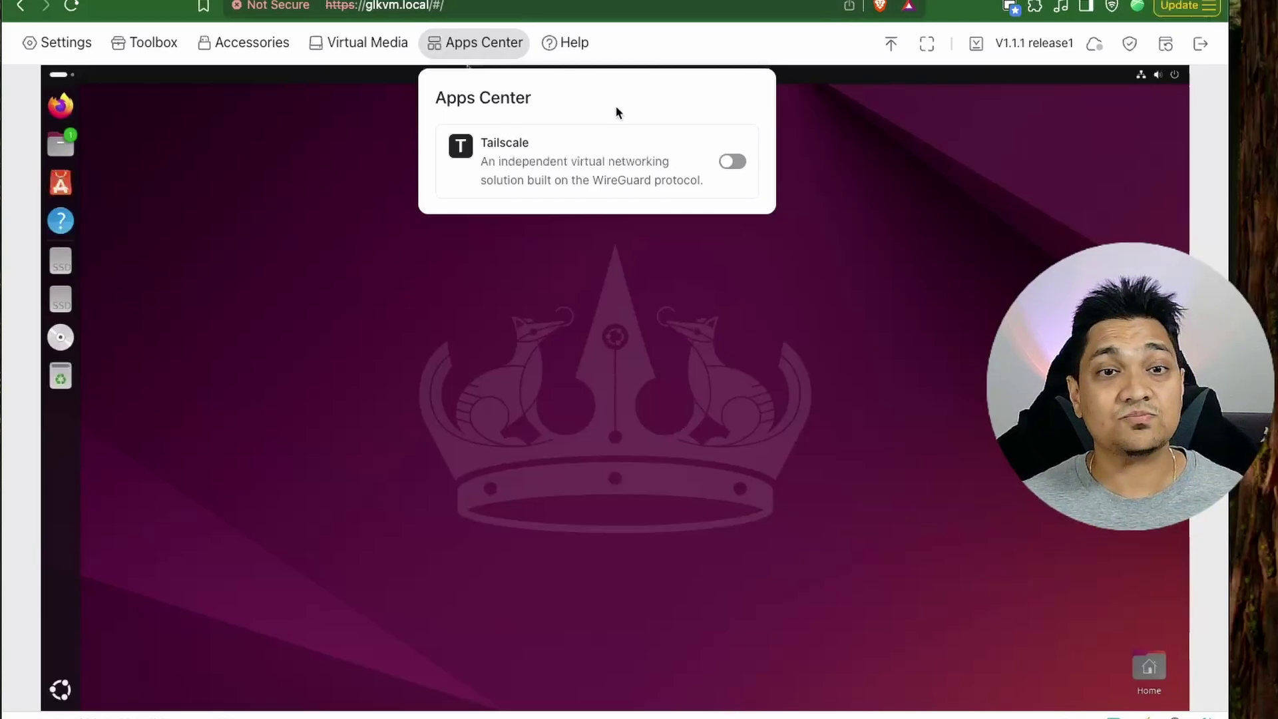
click(740, 167)
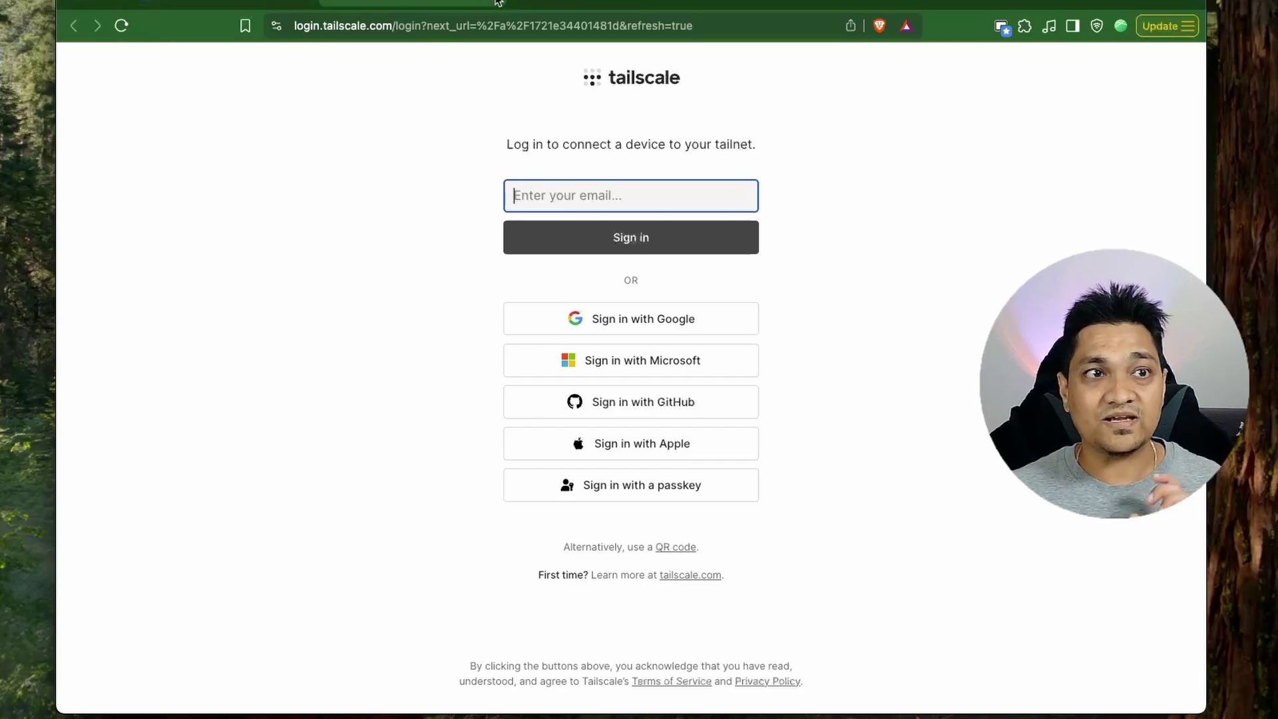
click(497, 2)
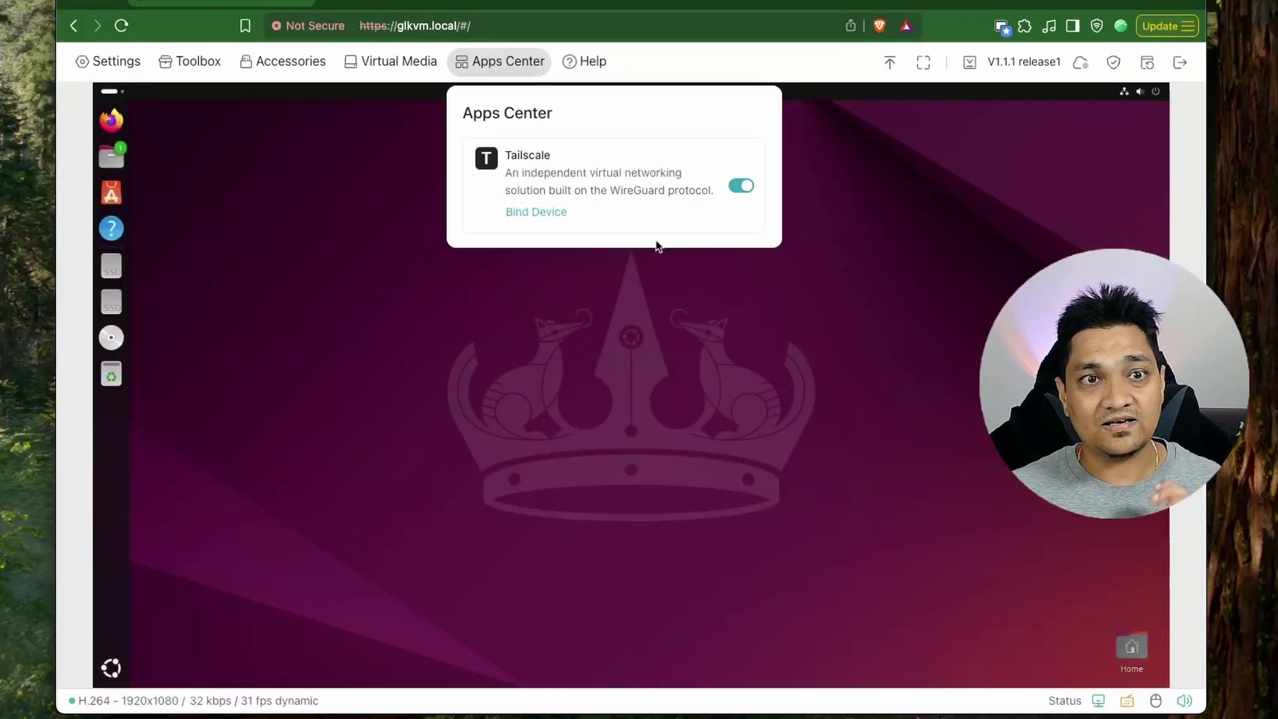
click(915, 364)
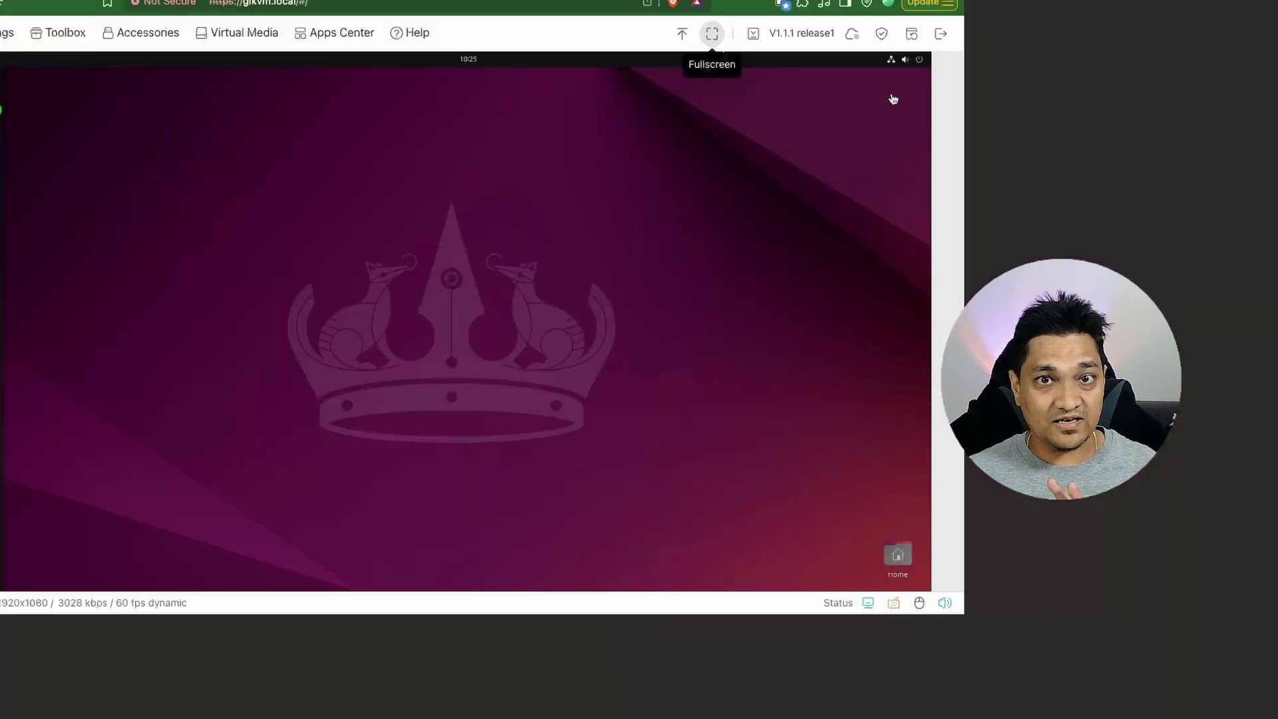
click(712, 33)
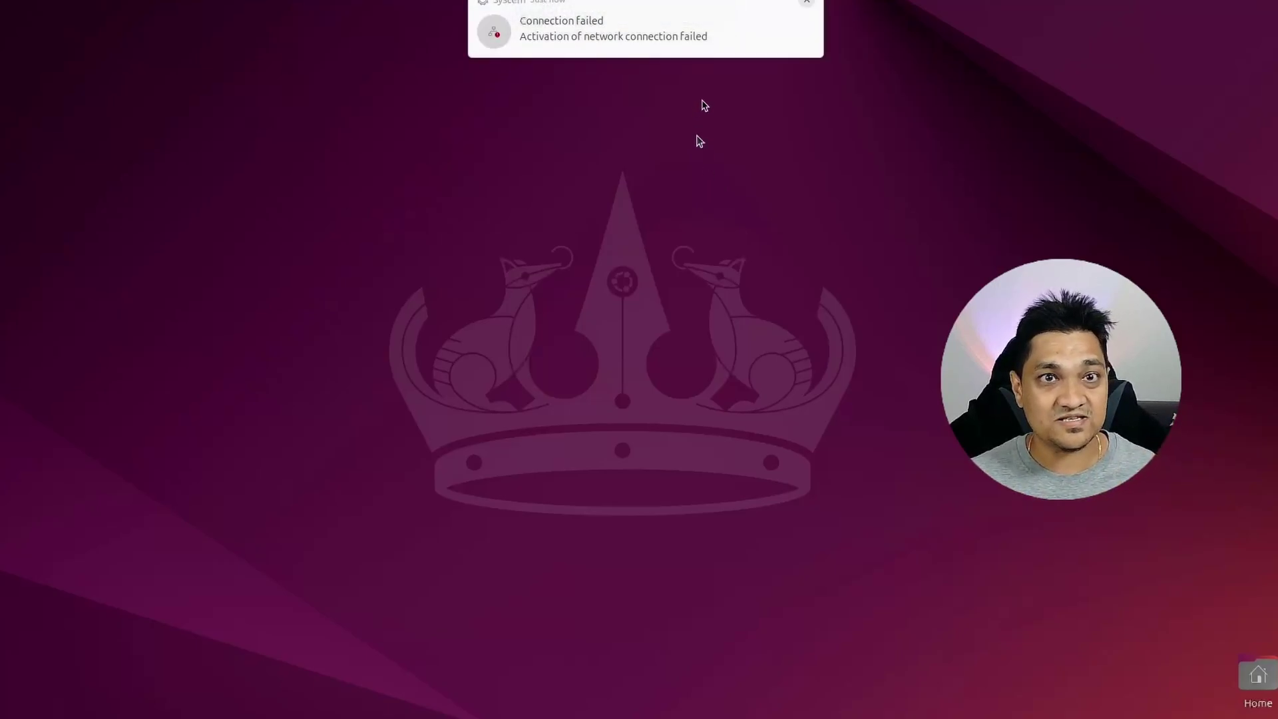
key(Escape)
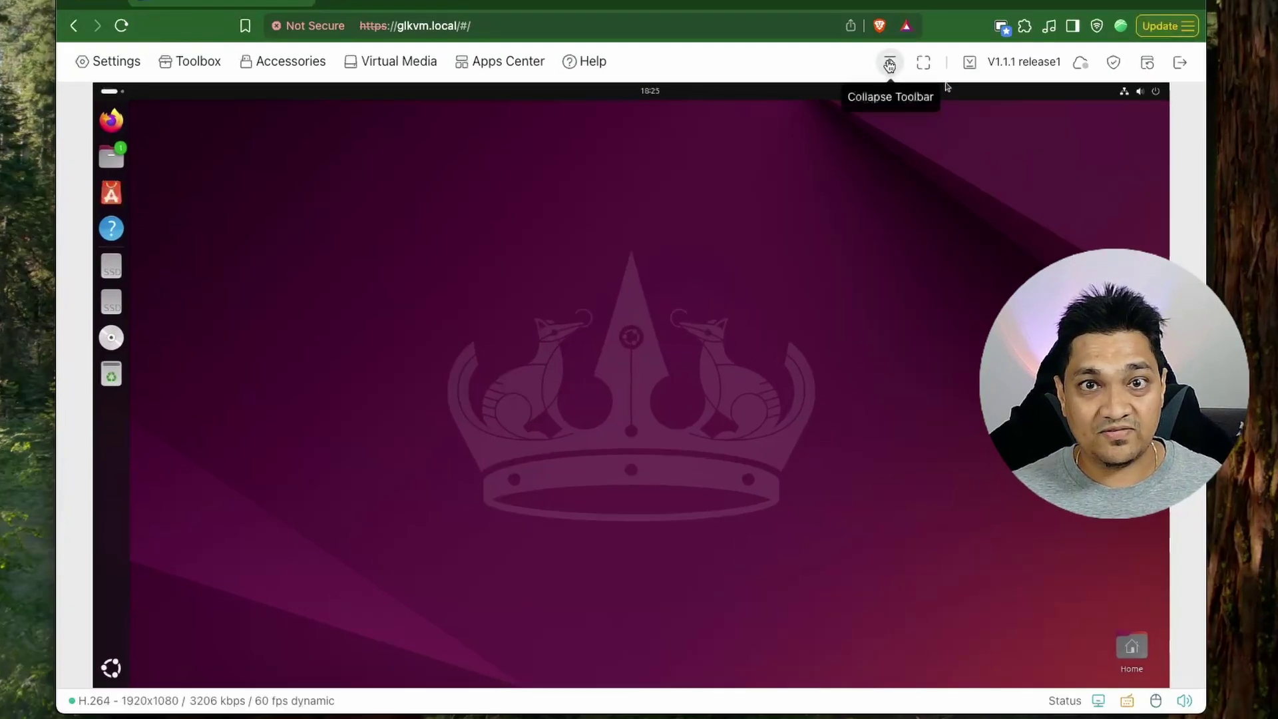
click(862, 94)
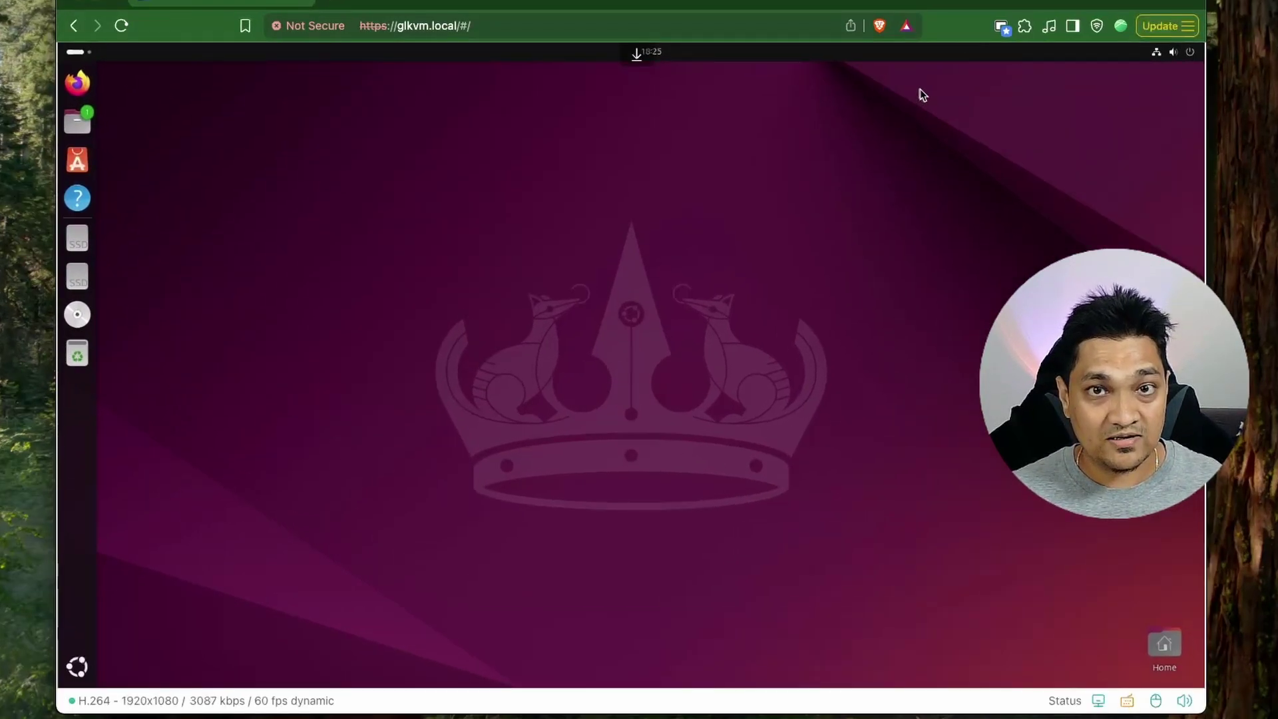
click(638, 60)
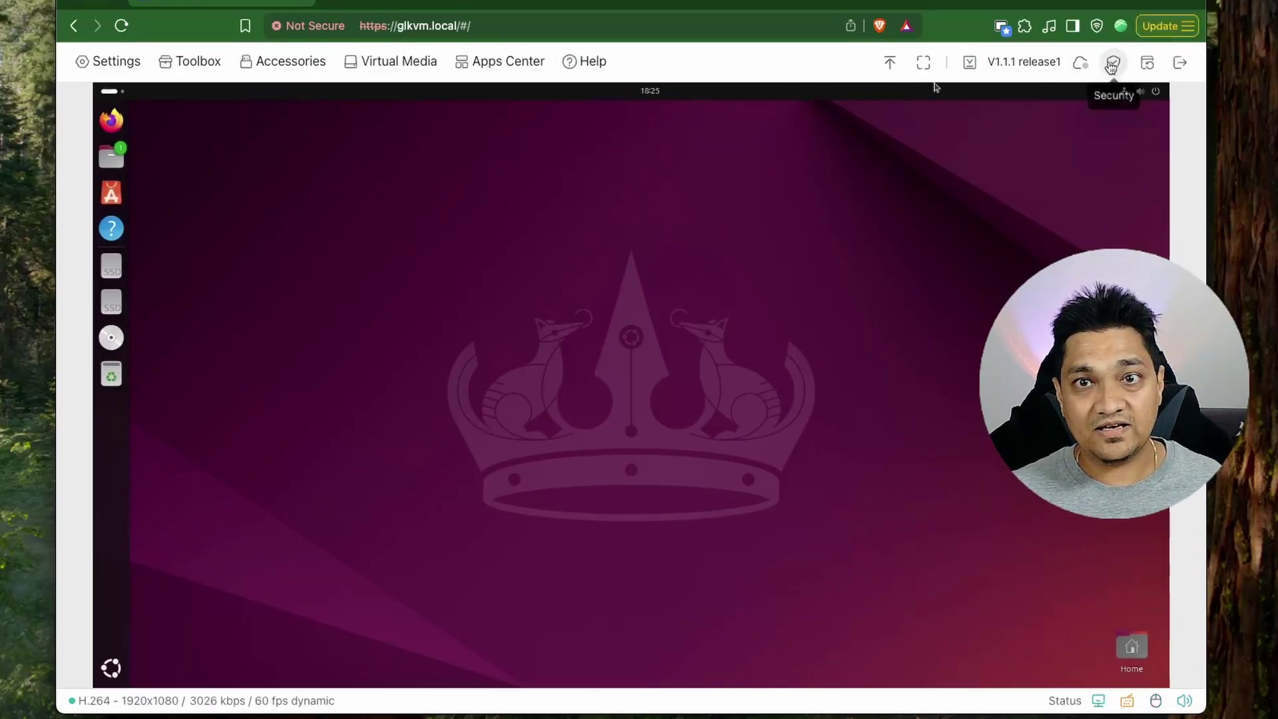
click(1079, 66)
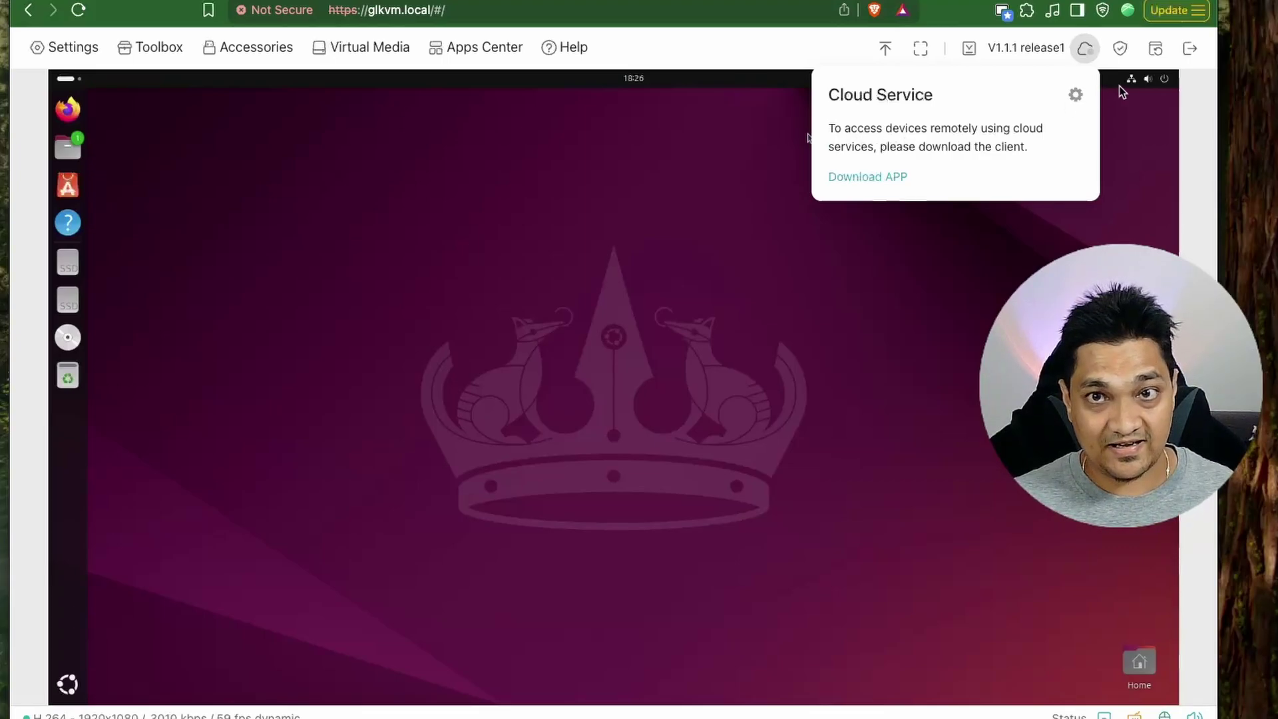
mouse_move(1120, 48)
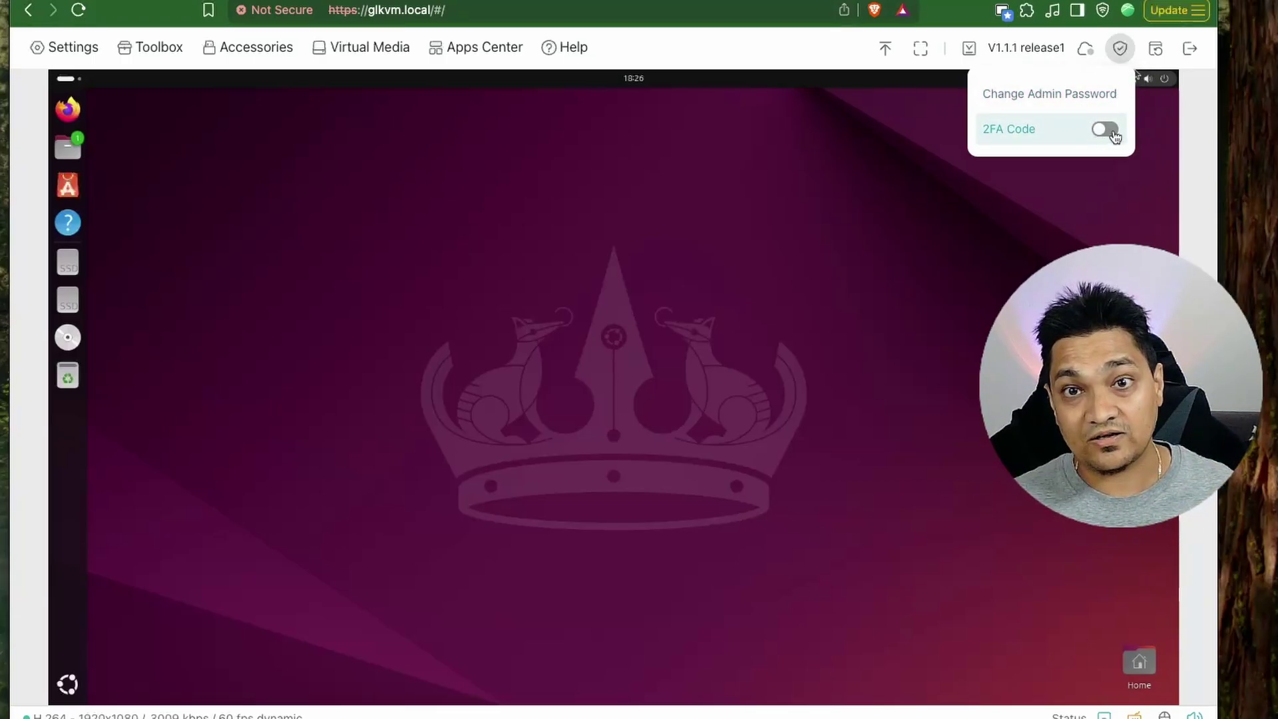
click(1155, 48)
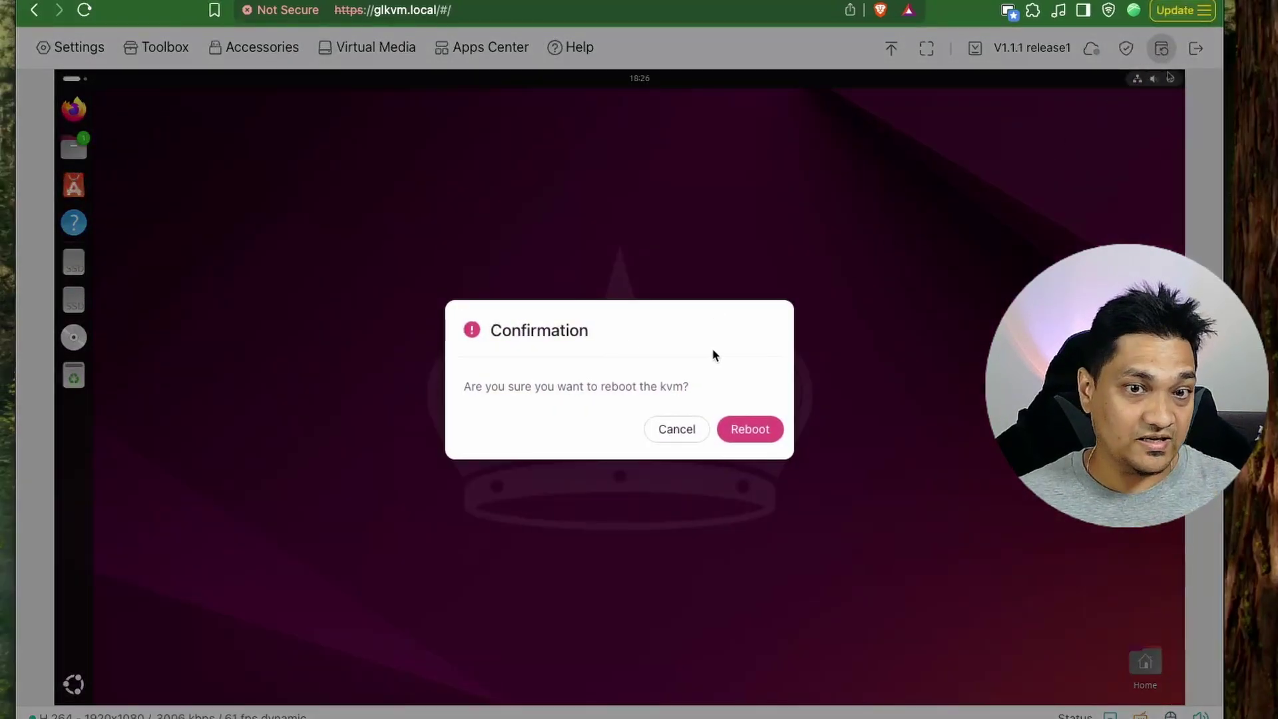
click(677, 431)
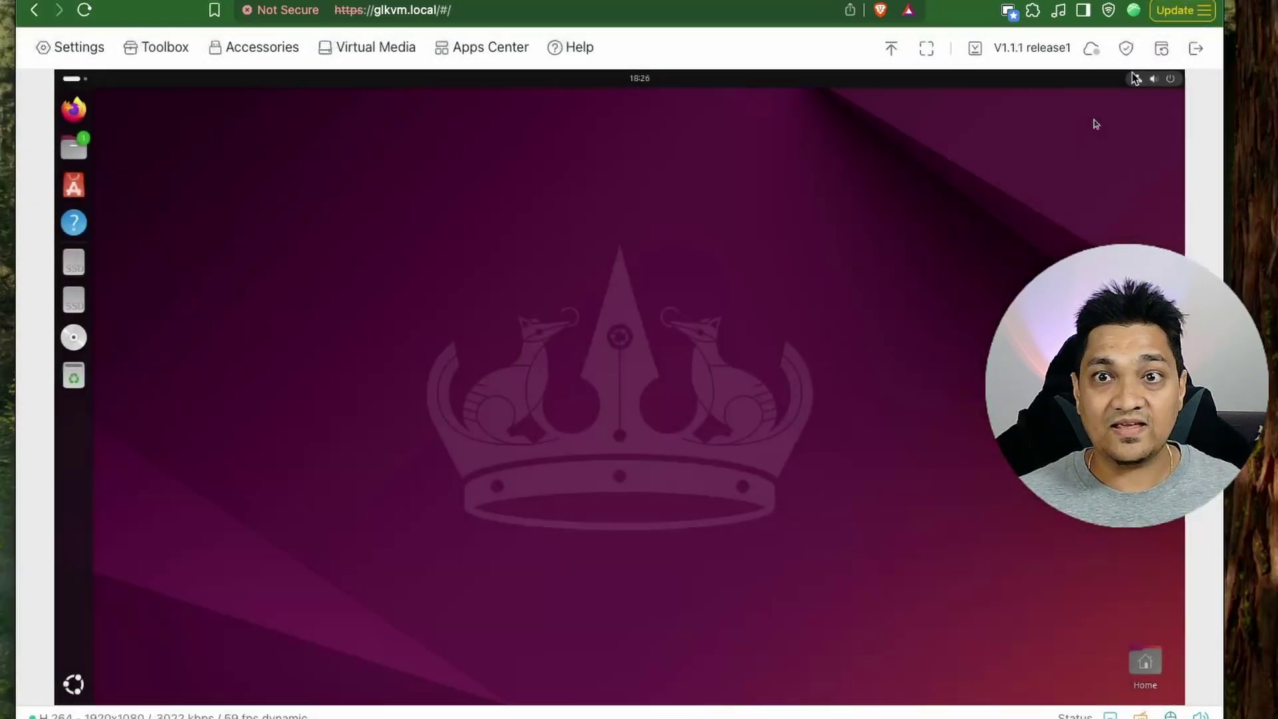
click(1197, 49)
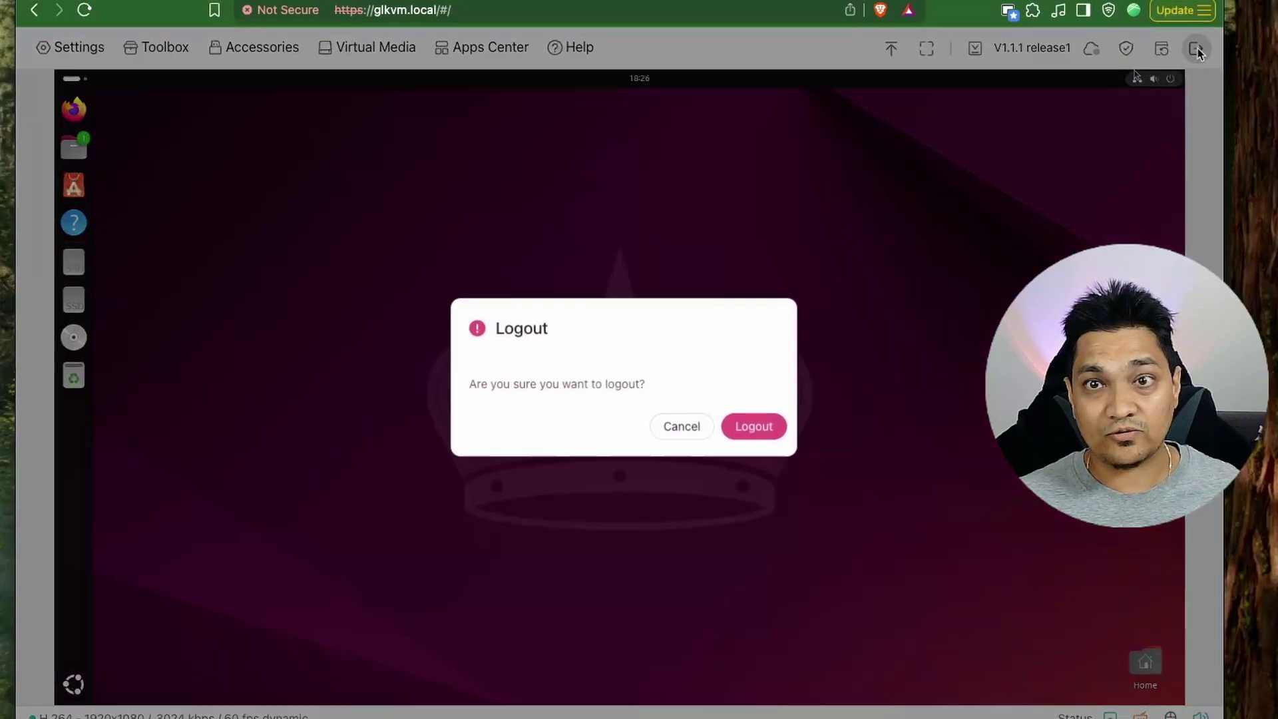
click(676, 434)
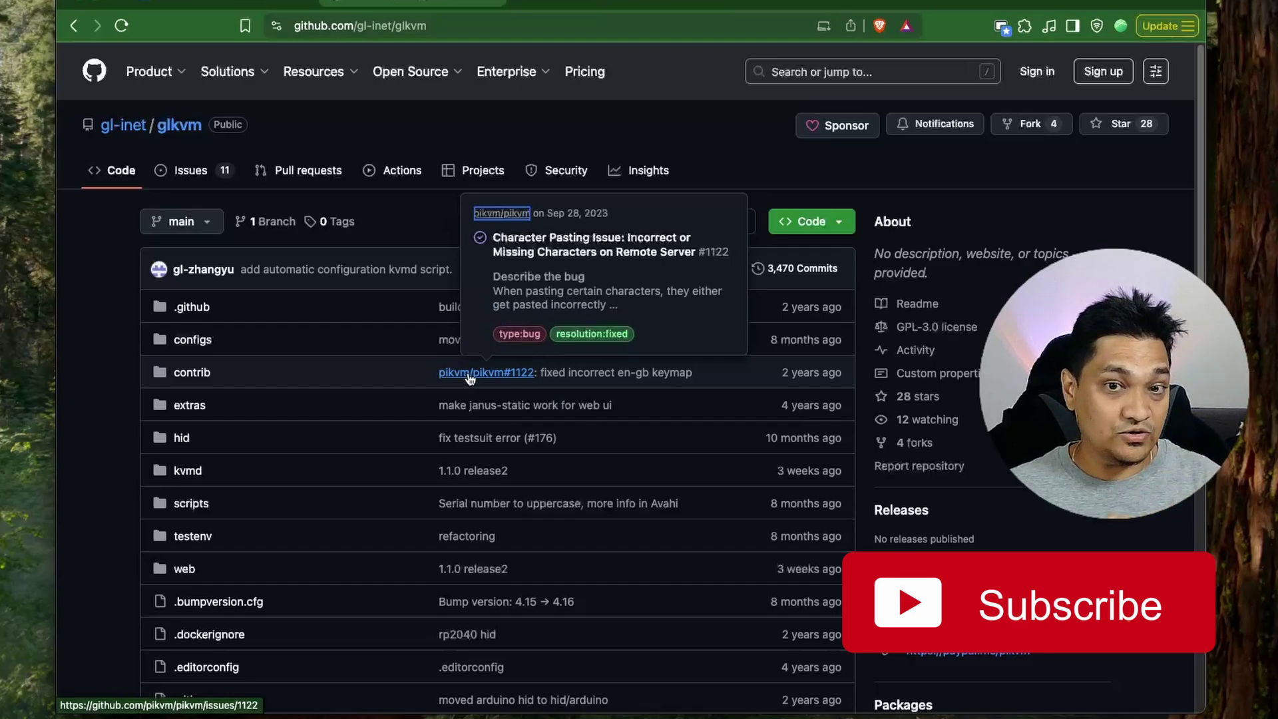
Highlight the README note that glkvm is a PiKVM derivative, then deselect it
scroll(727, 427, down, 1)
scroll(622, 432, down, 15)
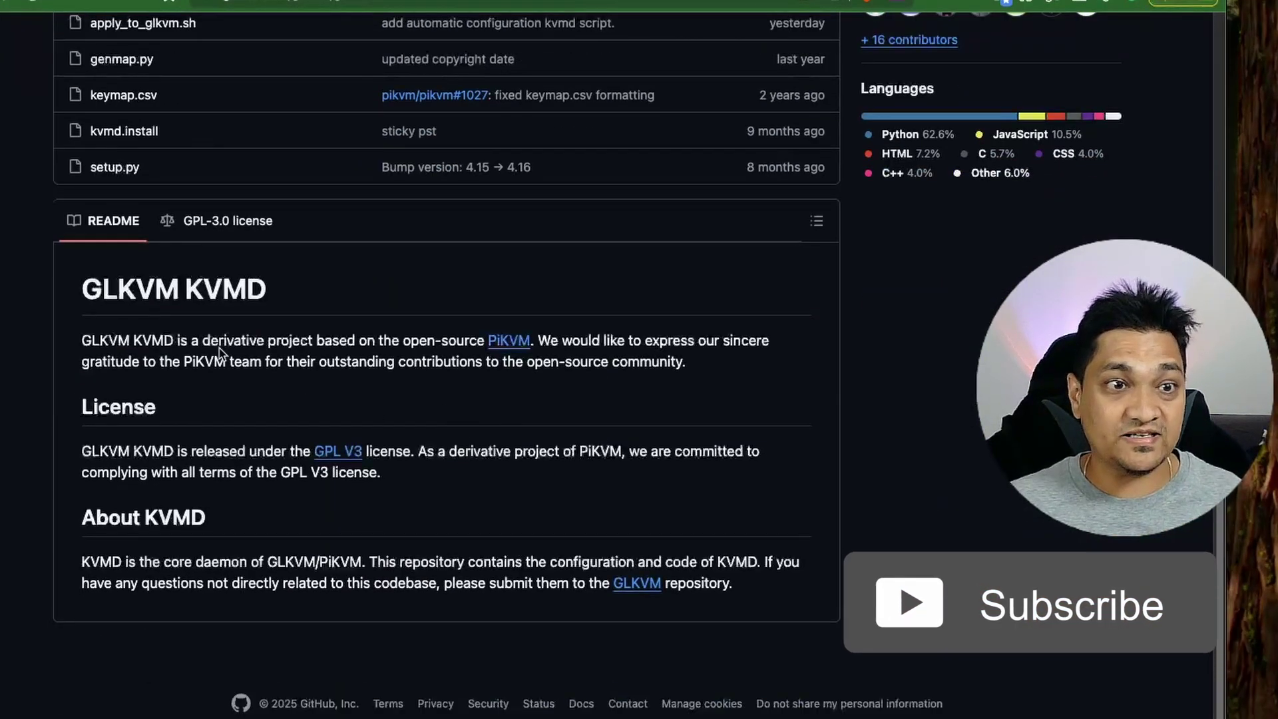
drag(217, 340, 530, 340)
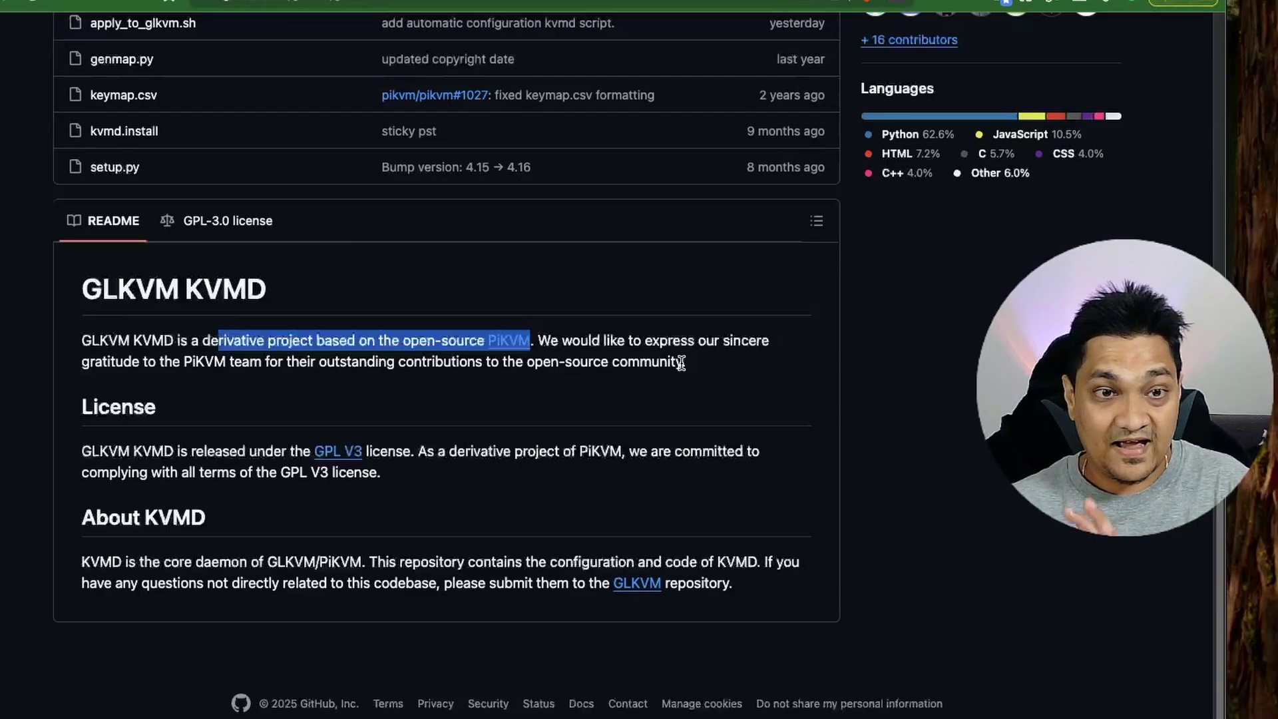
click(402, 389)
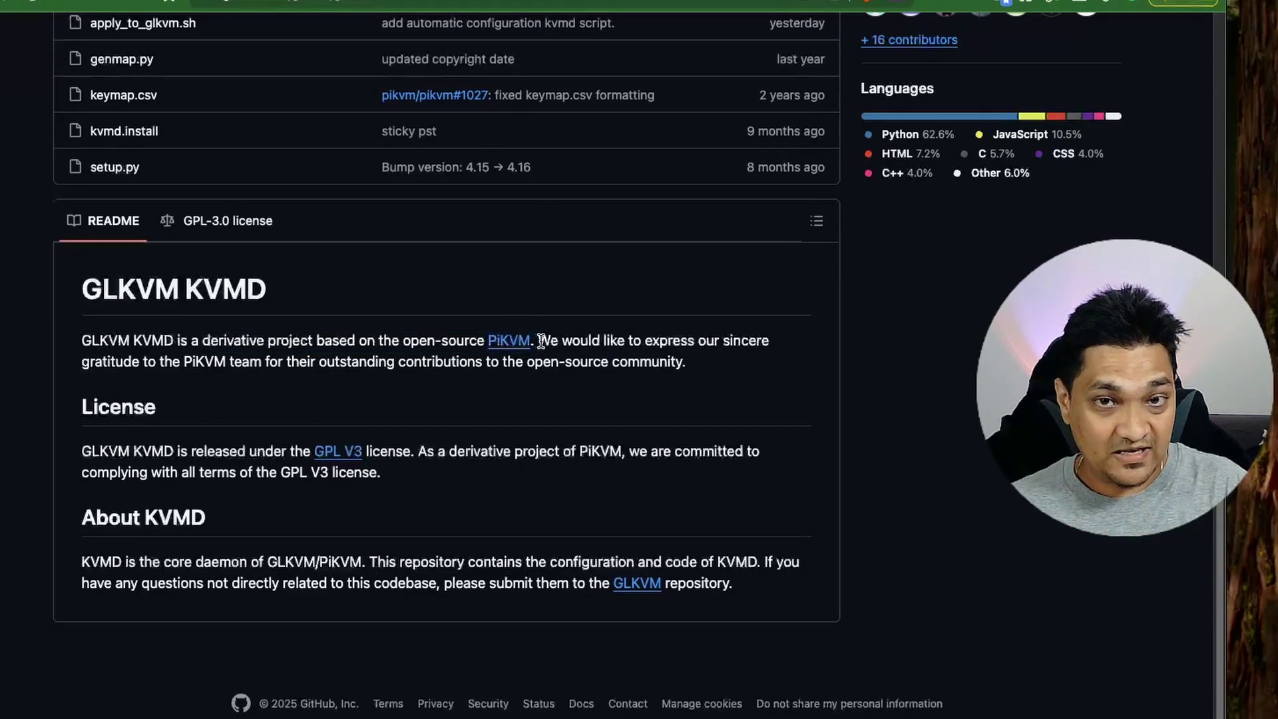
scroll(541, 341, up, 1)
scroll(541, 340, up, 8)
scroll(429, 551, up, 2)
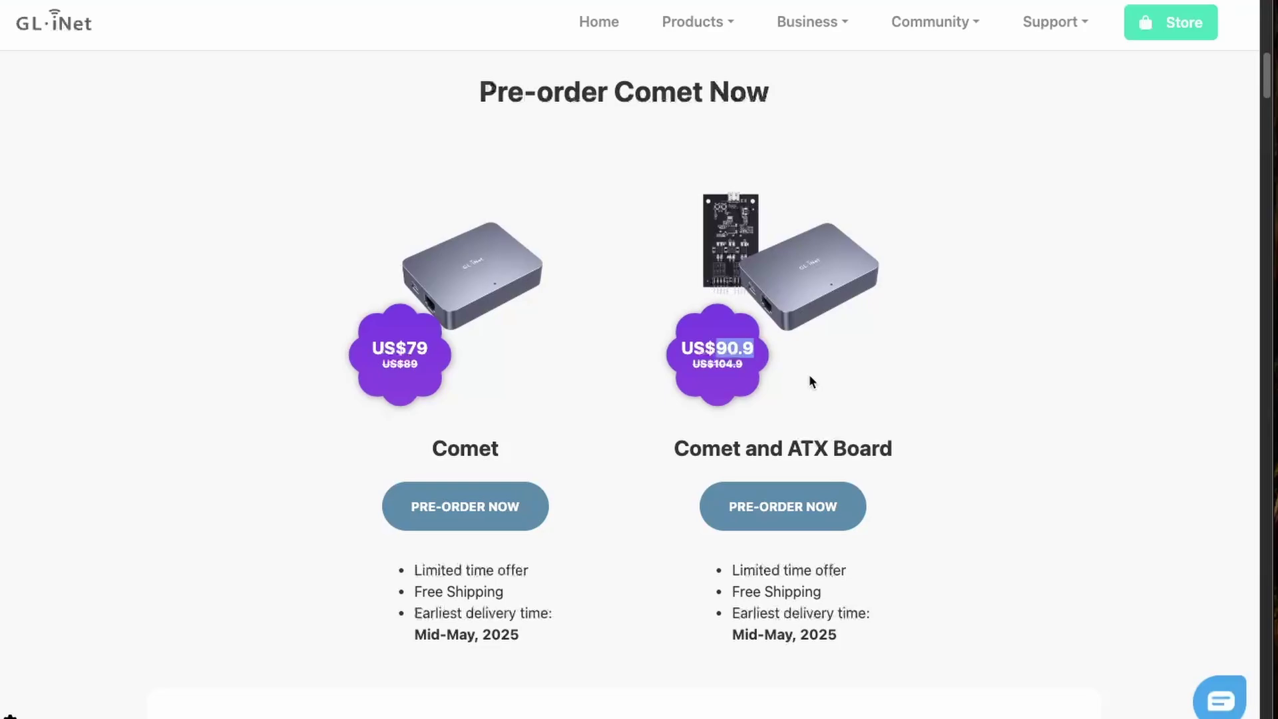
Deselect the highlighted US$90.9 Comet and ATX Board price on the pre-order page
click(876, 597)
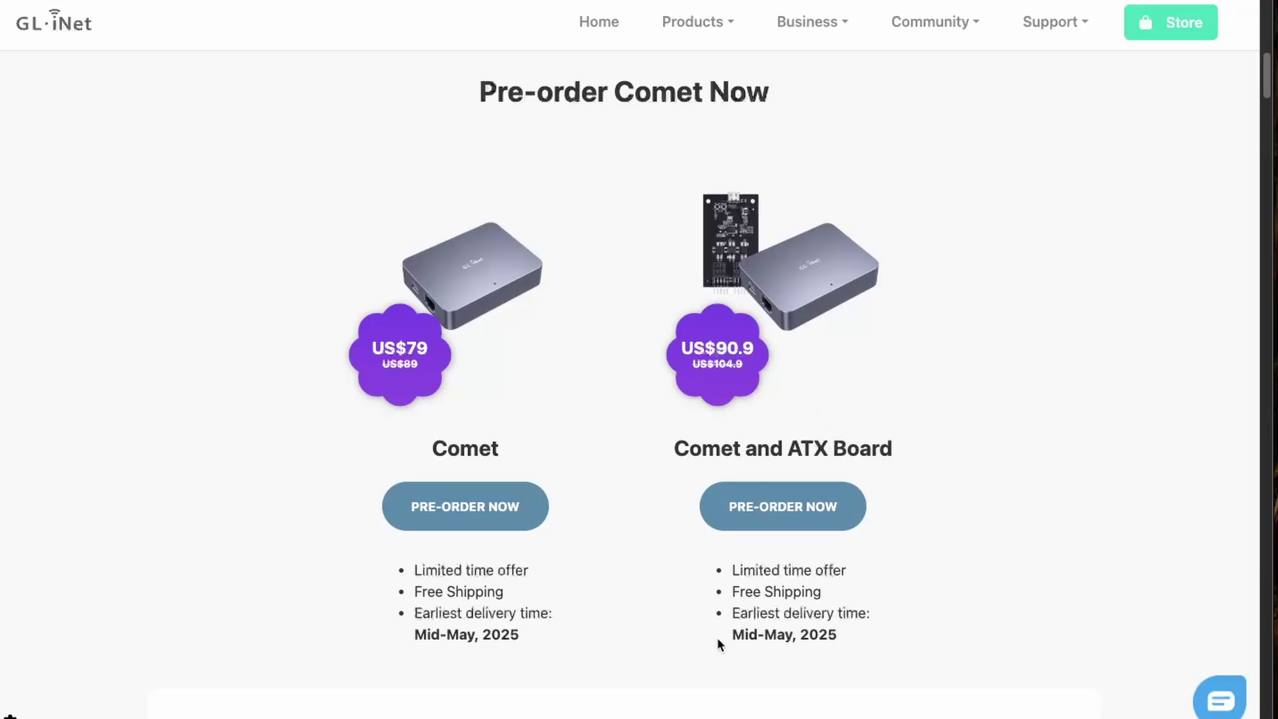